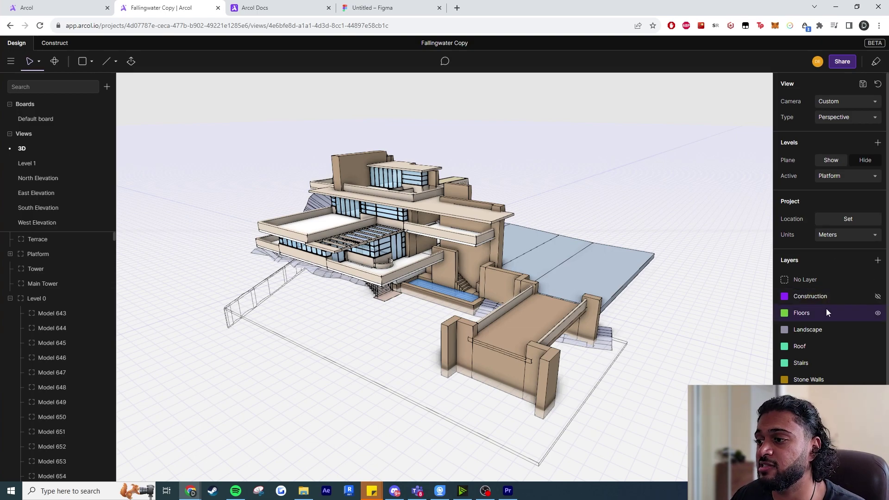
Step: Orbit and pan the Fallingwater Copy model, then switch to the Arcol website tab
{"action": "middle_click_drag", "start_coordinate": [526, 218], "coordinate": [473, 232]}
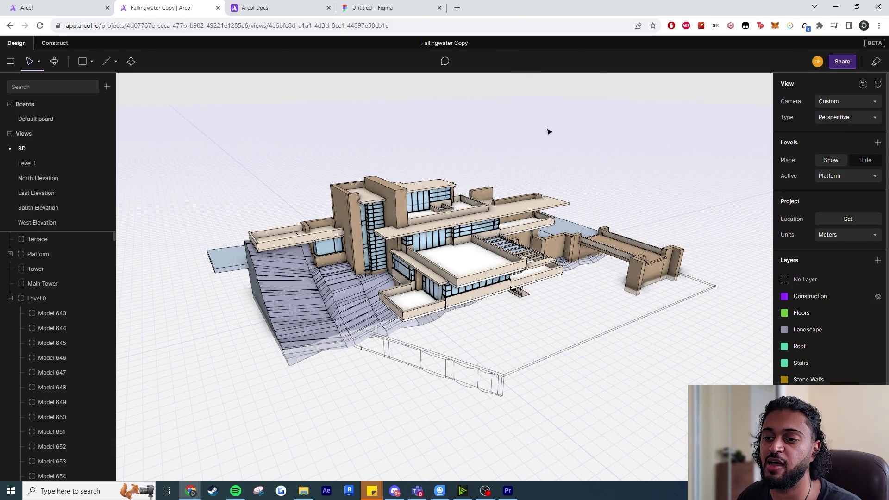
{"action": "middle_click_drag", "start_coordinate": [549, 132], "coordinate": [571, 161]}
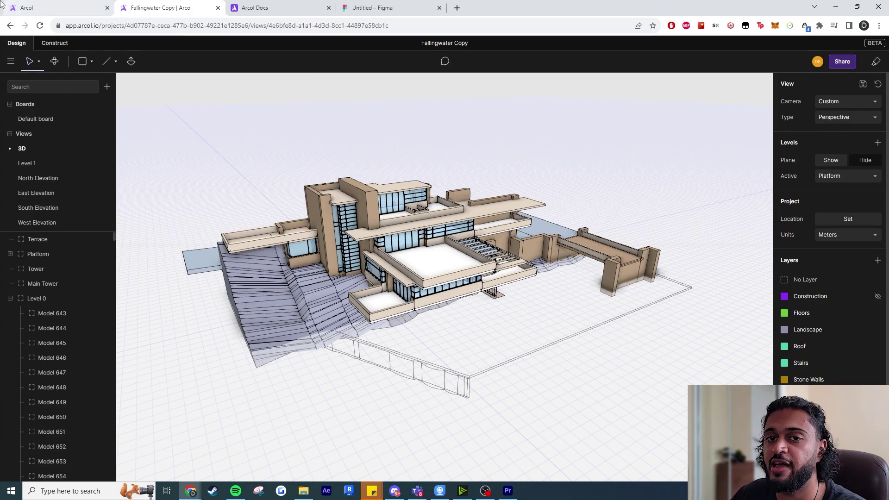
{"action": "left_click", "coordinate": [56, 8]}
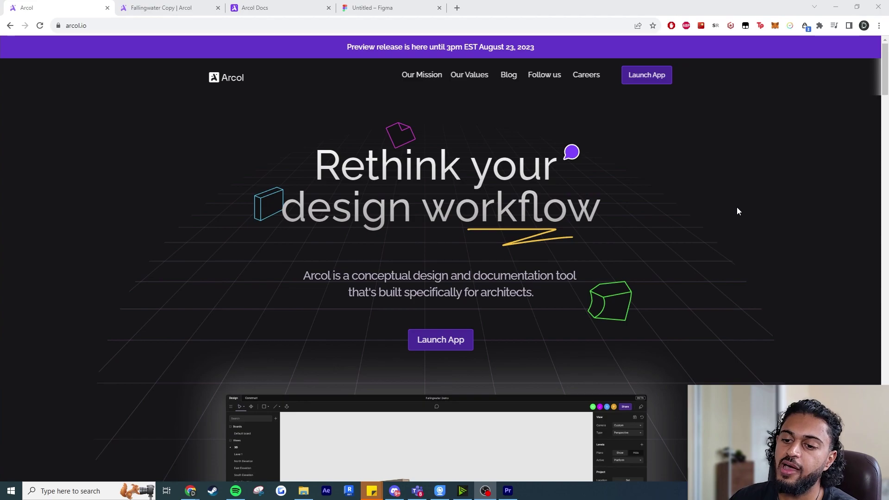
Step: Scroll the arcol.io landing page to the 'Arcol is built for architects' section
{"action": "scroll", "coordinate": [737, 208], "scroll_direction": "down", "scroll_amount": 5}
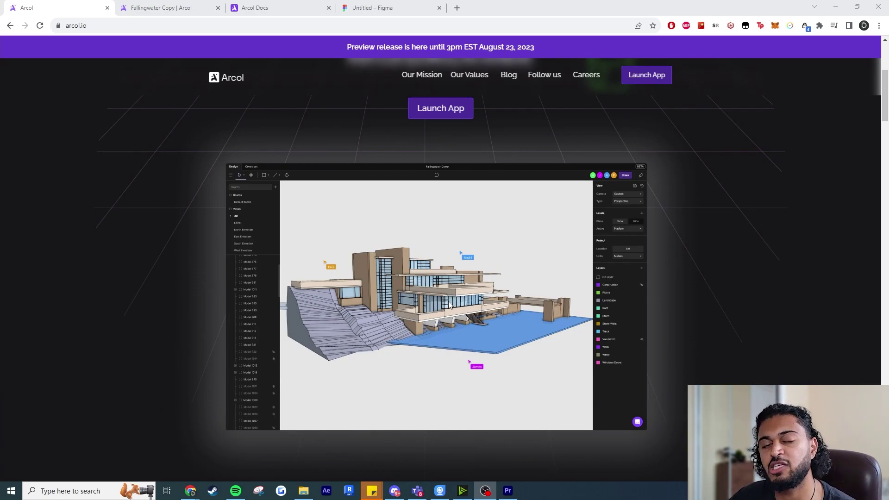
{"action": "scroll", "coordinate": [473, 315], "scroll_direction": "down", "scroll_amount": 8}
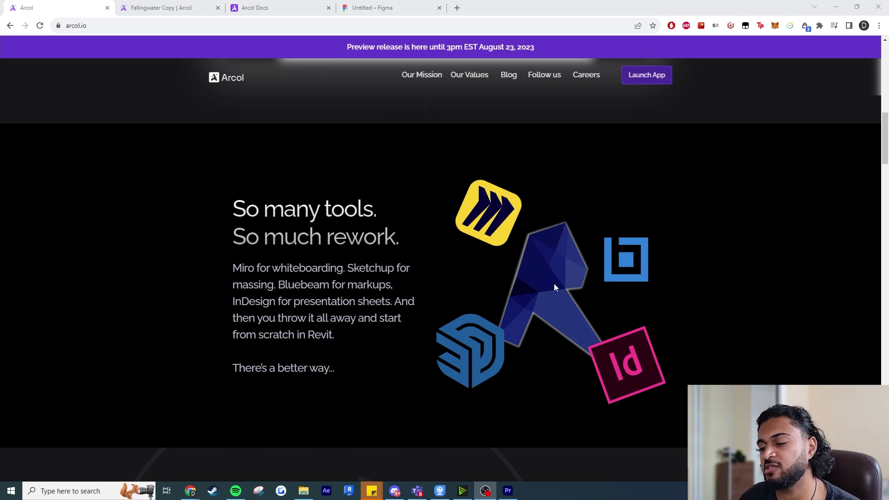
{"action": "scroll", "coordinate": [554, 287], "scroll_direction": "down", "scroll_amount": 6}
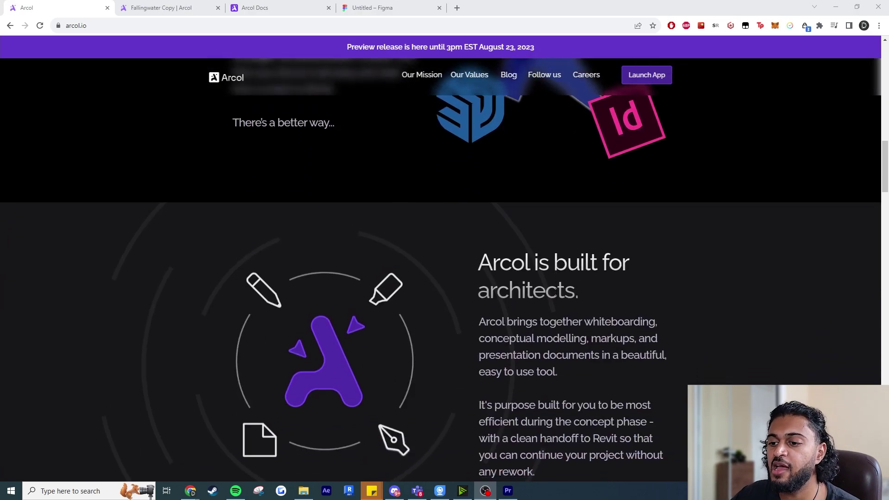
{"action": "scroll", "coordinate": [555, 287], "scroll_direction": "down", "scroll_amount": 1}
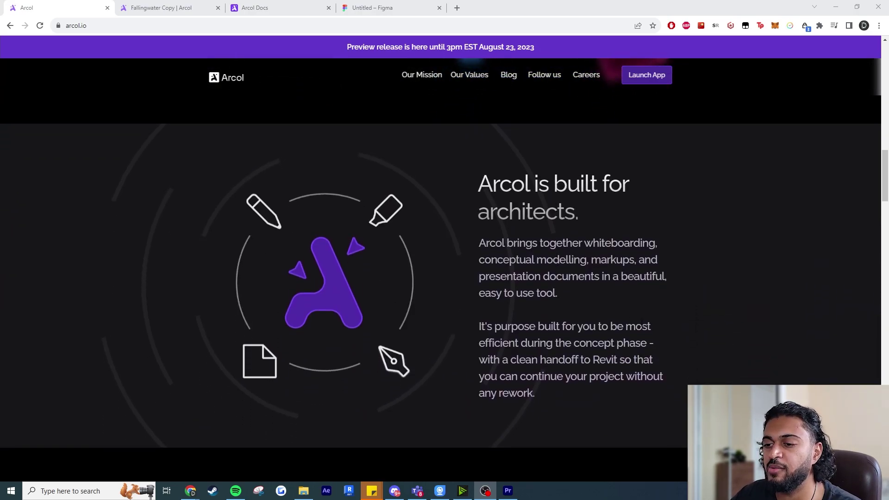
{"action": "scroll", "coordinate": [640, 321], "scroll_direction": "down", "scroll_amount": 7}
{"action": "scroll", "coordinate": [641, 321], "scroll_direction": "up", "scroll_amount": 6}
{"action": "scroll", "coordinate": [641, 321], "scroll_direction": "up", "scroll_amount": 1}
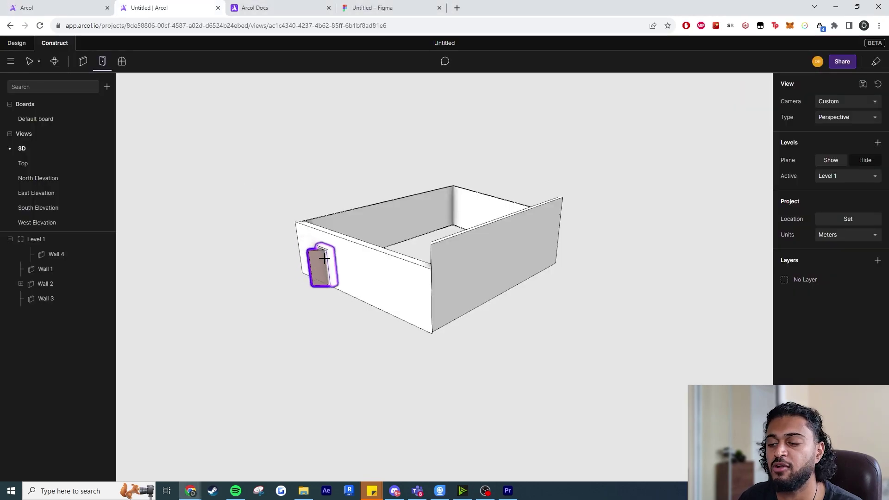
Step: Place two doors on the left wall and one on the front wall, then select Door 2
{"action": "left_click", "coordinate": [324, 258]}
{"action": "left_click", "coordinate": [371, 281]}
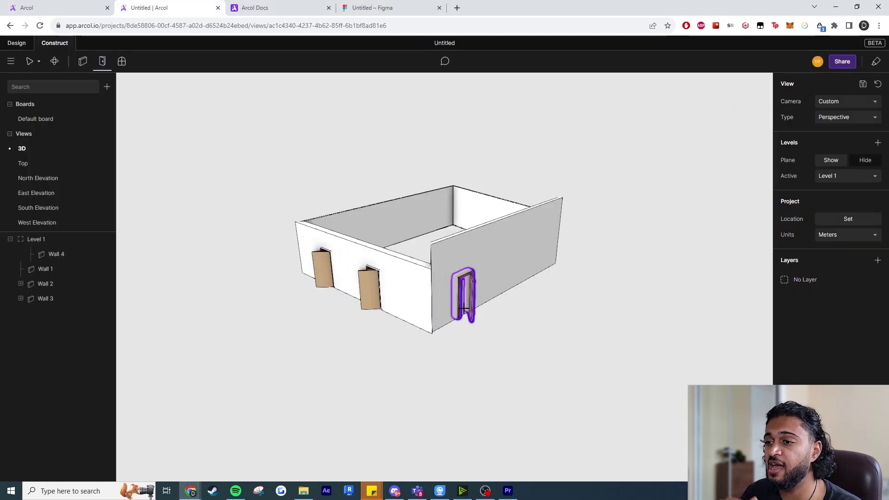
{"action": "left_click", "coordinate": [532, 271]}
{"action": "key", "text": "Escape"}
{"action": "left_click", "coordinate": [372, 297]}
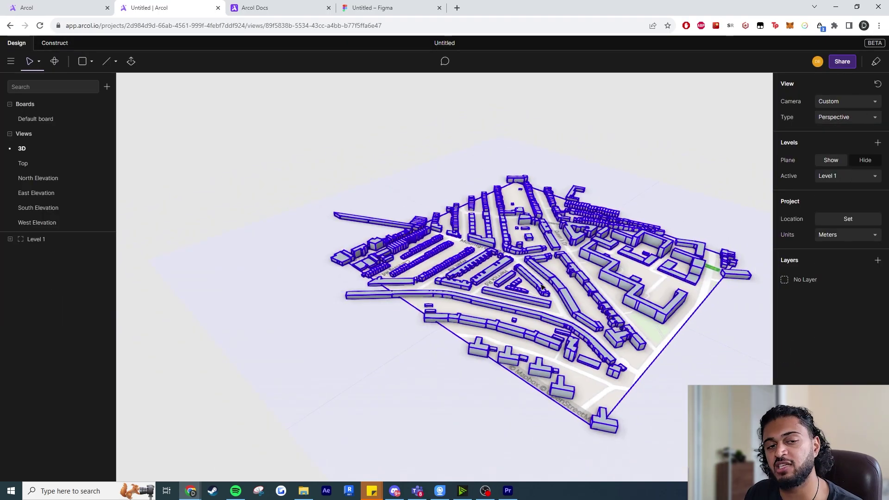
{"action": "left_click_drag", "start_coordinate": [676, 370], "coordinate": [354, 324]}
{"action": "scroll", "coordinate": [354, 324], "scroll_direction": "up", "scroll_amount": 5}
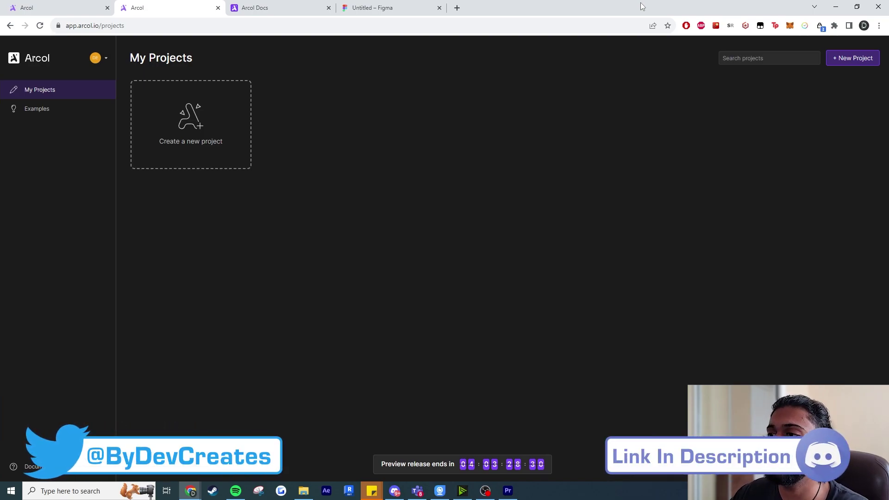
Step: In a new project, draw a closed four-sided outline and extrude it into a box (Extrude 1)
{"action": "left_click", "coordinate": [850, 59]}
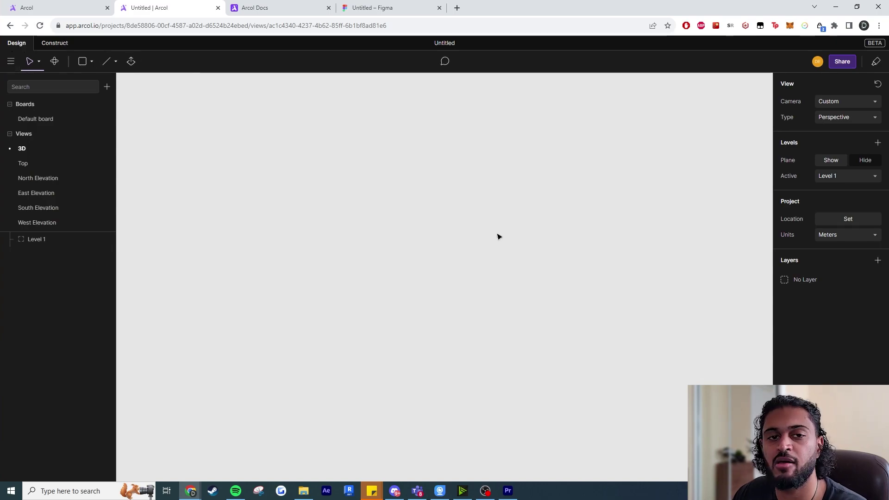
{"action": "left_click", "coordinate": [106, 61]}
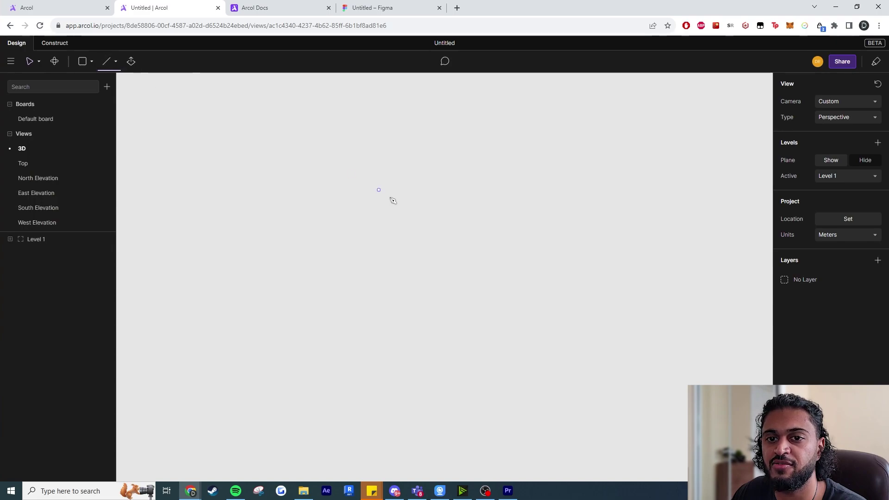
{"action": "left_click", "coordinate": [432, 197]}
{"action": "left_click", "coordinate": [357, 240]}
{"action": "left_click", "coordinate": [457, 301]}
{"action": "left_click", "coordinate": [603, 260]}
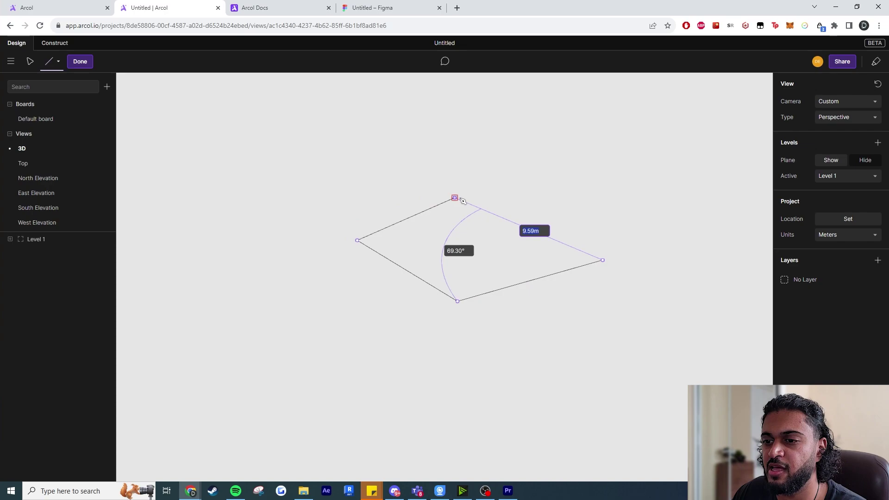
{"action": "left_click", "coordinate": [454, 198]}
{"action": "key", "text": "Escape"}
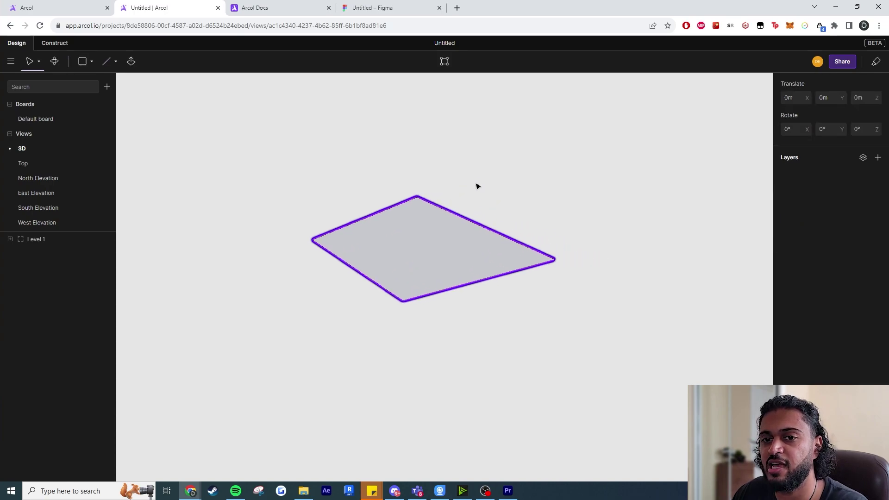
{"action": "key", "text": "Escape"}
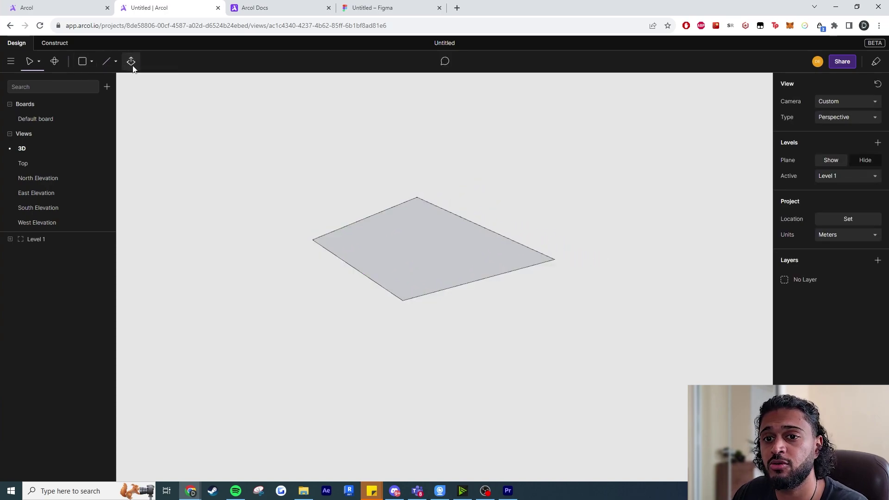
{"action": "left_click", "coordinate": [131, 61]}
{"action": "left_click_drag", "start_coordinate": [443, 237], "coordinate": [443, 200]}
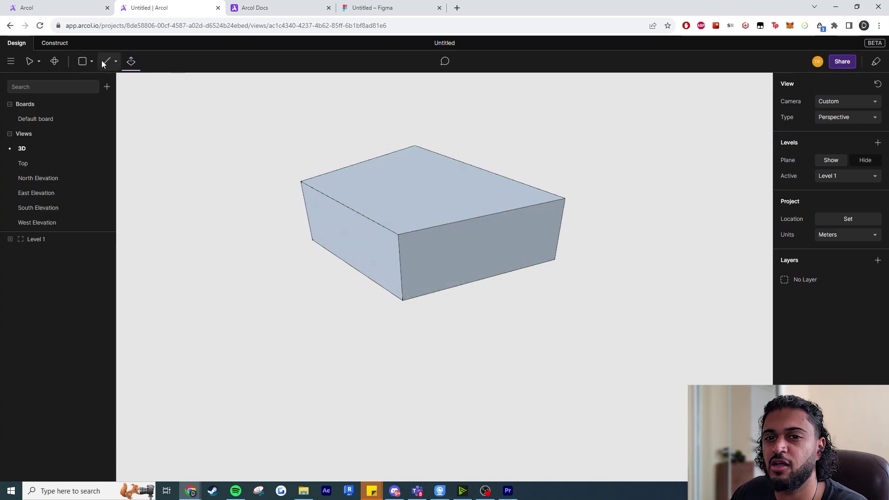
Step: Draw a rectangle in front of the box and extrude it into a second box (Extrude 2)
{"action": "left_click", "coordinate": [86, 68]}
{"action": "mouse_move", "coordinate": [279, 346]}
{"action": "left_mouse_down"}
{"action": "mouse_move", "coordinate": [318, 366]}
{"action": "mouse_move", "coordinate": [389, 373]}
{"action": "left_mouse_up"}
{"action": "key", "text": "e"}
{"action": "left_click_drag", "start_coordinate": [336, 355], "coordinate": [291, 301]}
Step: Give the small box 50% opacity and a blue colour
{"action": "left_click", "coordinate": [353, 323]}
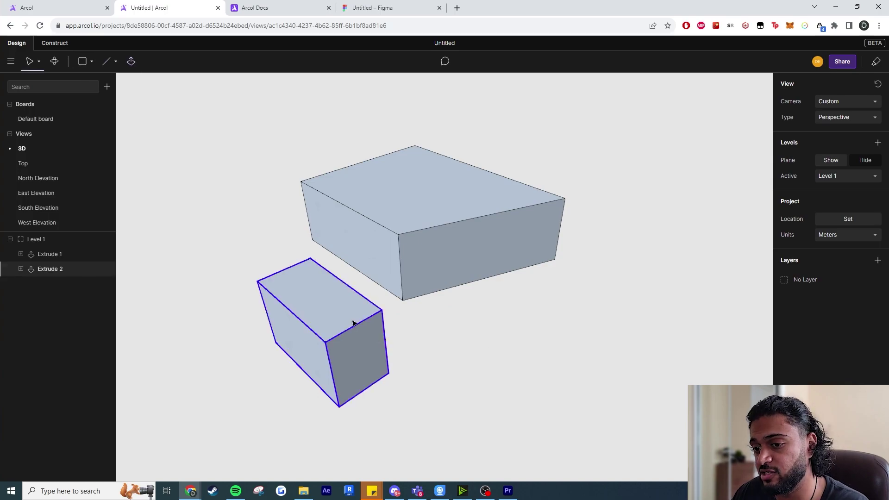
{"action": "left_click", "coordinate": [356, 317]}
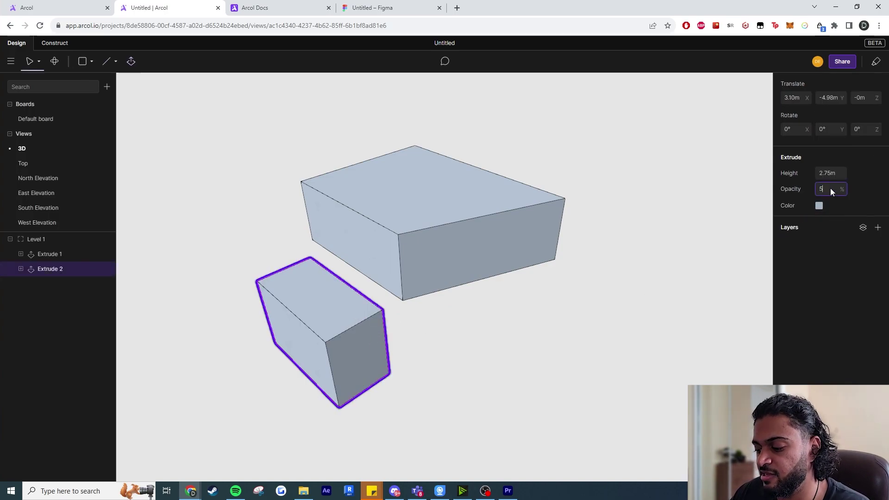
{"action": "type", "text": "0"}
{"action": "key", "text": "Return"}
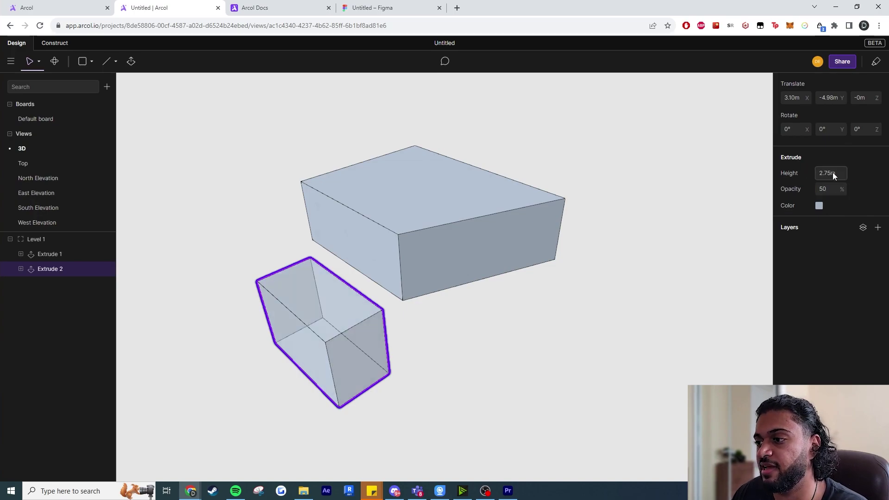
{"action": "left_click", "coordinate": [819, 205]}
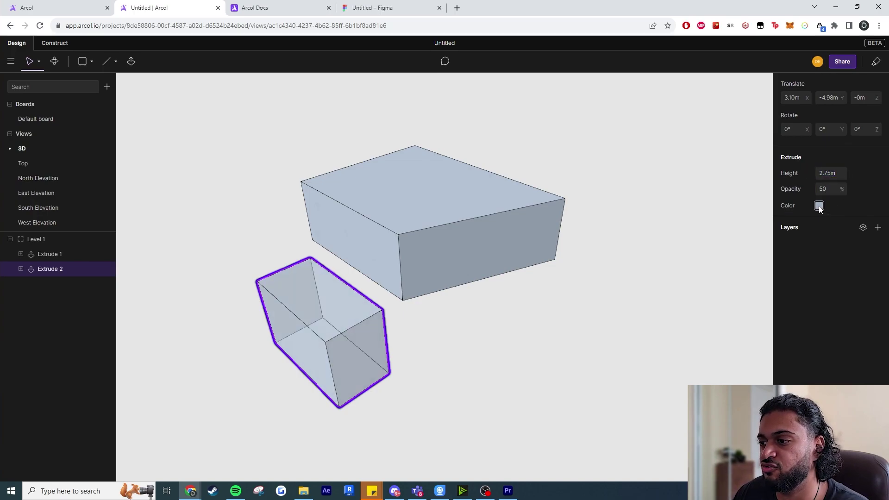
{"action": "left_click_drag", "start_coordinate": [765, 244], "coordinate": [820, 210]}
{"action": "left_click", "coordinate": [426, 318]}
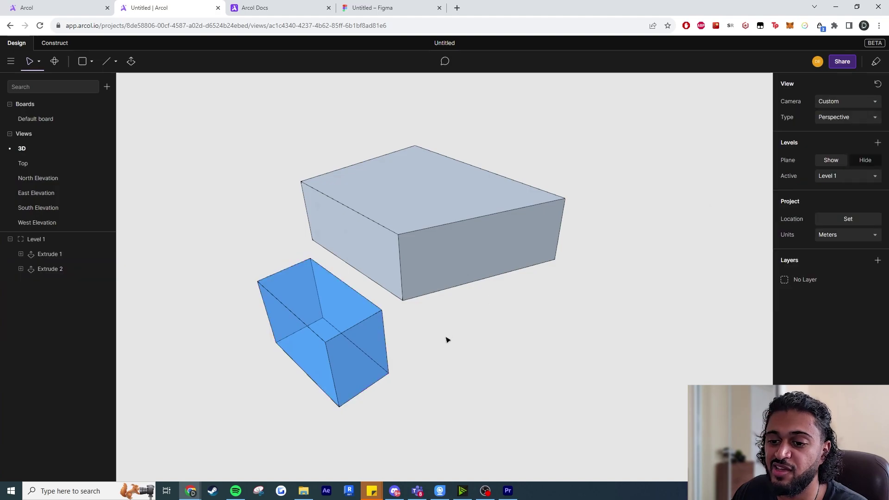
{"action": "scroll", "coordinate": [412, 351], "scroll_direction": "down", "scroll_amount": 2}
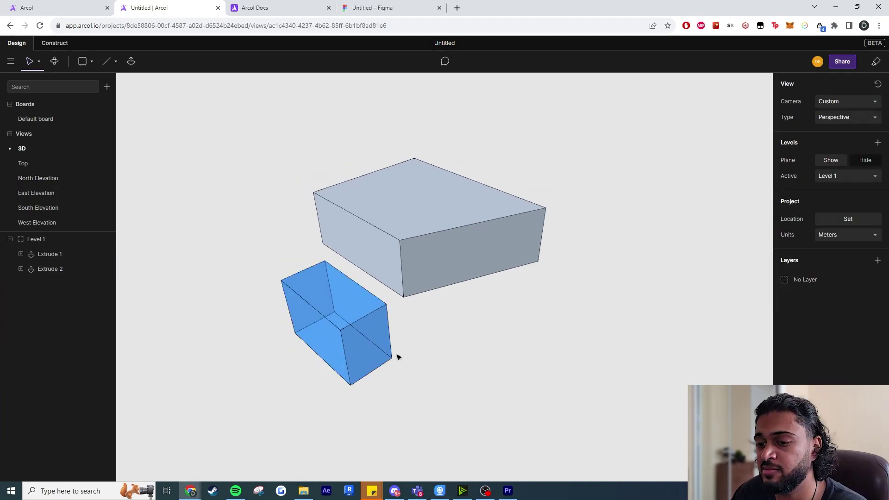
{"action": "left_click_drag", "start_coordinate": [572, 157], "coordinate": [272, 368]}
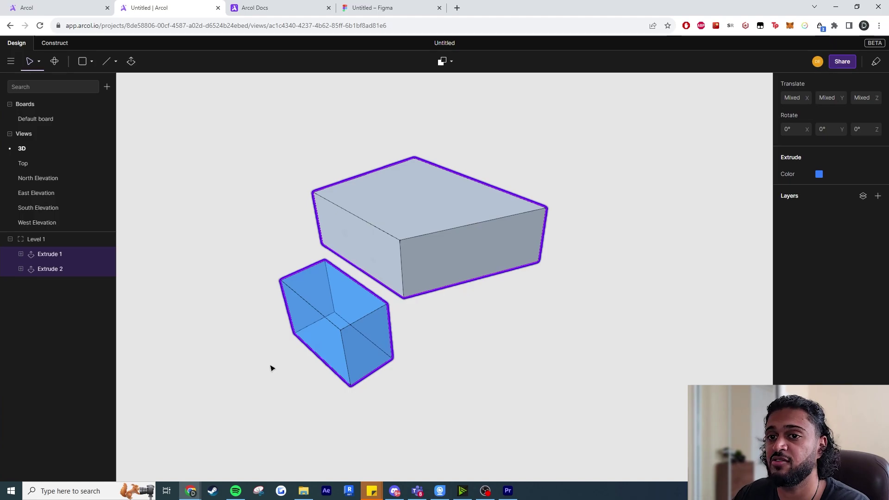
{"action": "left_click", "coordinate": [705, 265]}
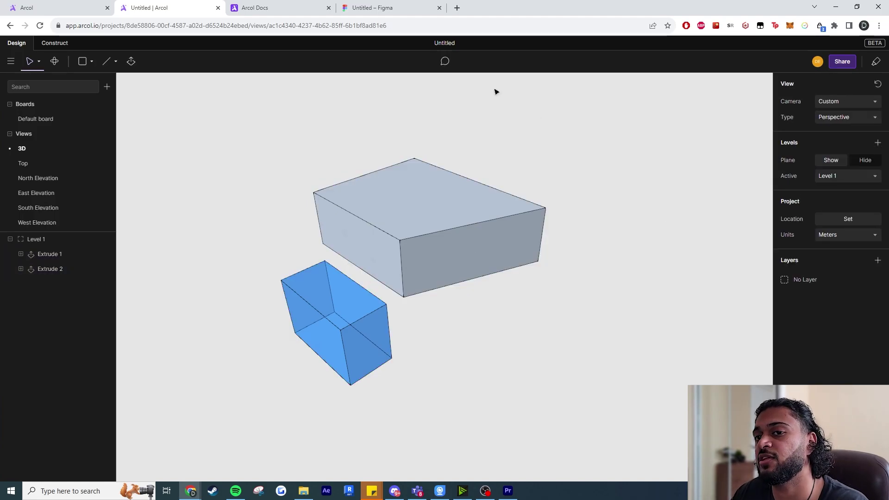
{"action": "left_click", "coordinate": [234, 8]}
{"action": "scroll", "coordinate": [340, 138], "scroll_direction": "up", "scroll_amount": 12}
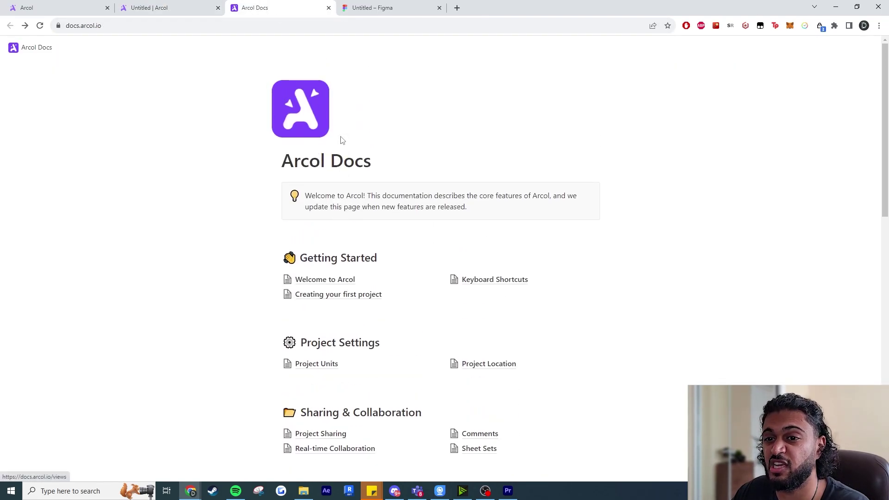
{"action": "scroll", "coordinate": [370, 176], "scroll_direction": "down", "scroll_amount": 7}
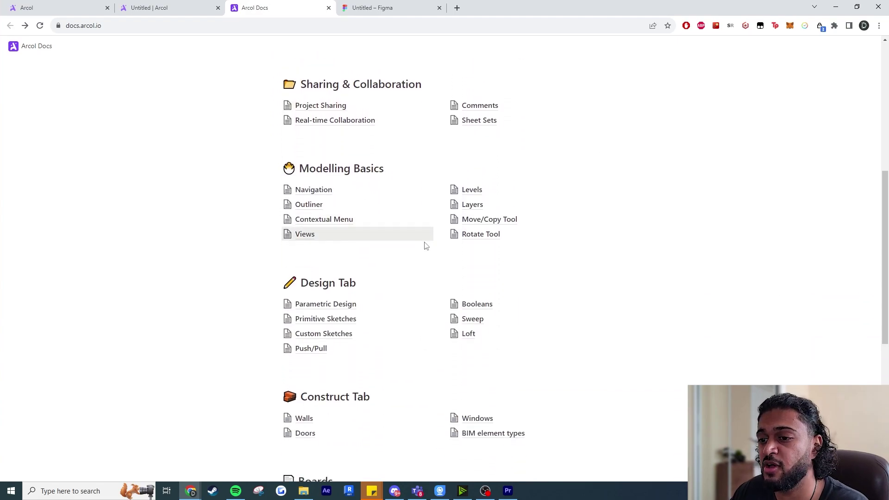
{"action": "scroll", "coordinate": [426, 245], "scroll_direction": "down", "scroll_amount": 3}
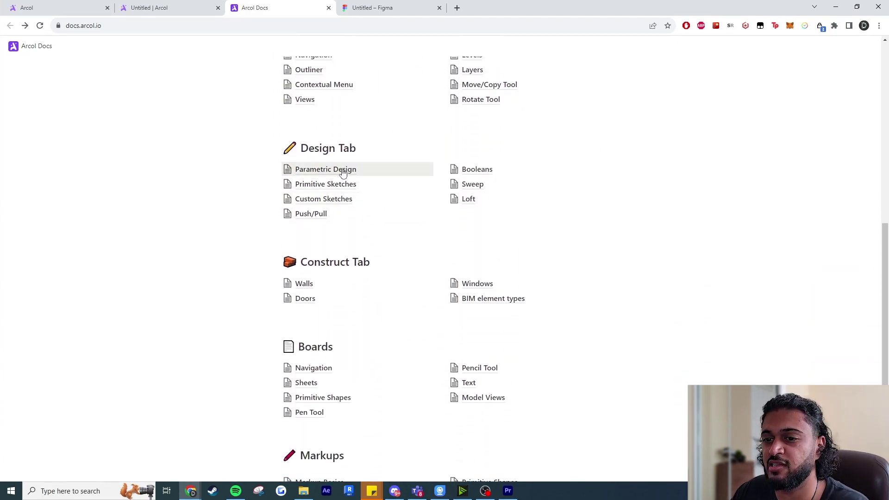
{"action": "scroll", "coordinate": [345, 240], "scroll_direction": "down", "scroll_amount": 3}
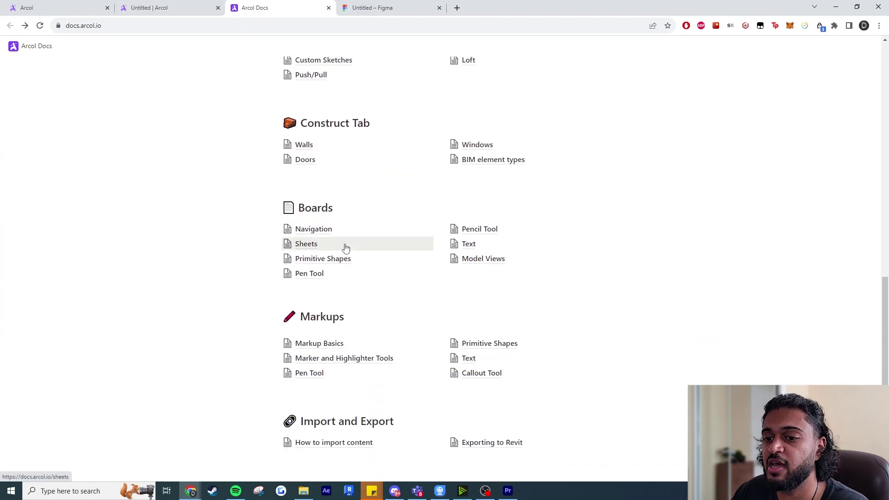
{"action": "left_click", "coordinate": [181, 8]}
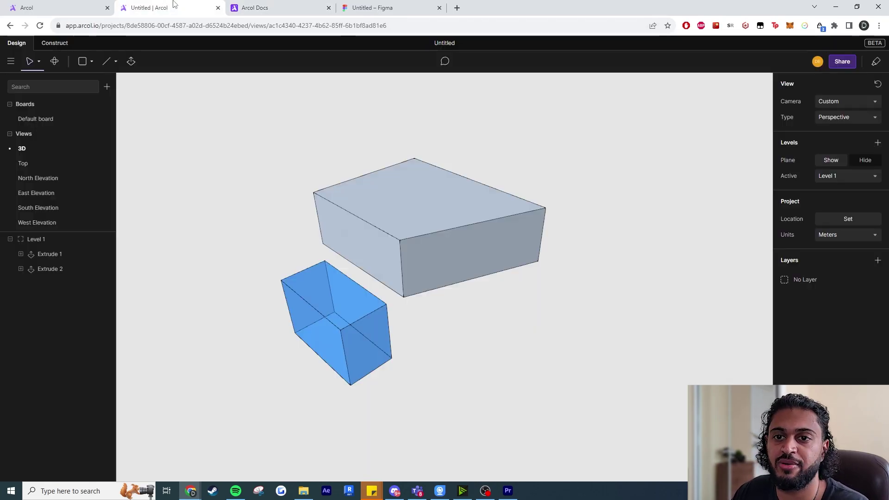
Step: Delete both boxes and draw four walls forming a closed rectangular room
{"action": "left_click_drag", "start_coordinate": [600, 134], "coordinate": [252, 382]}
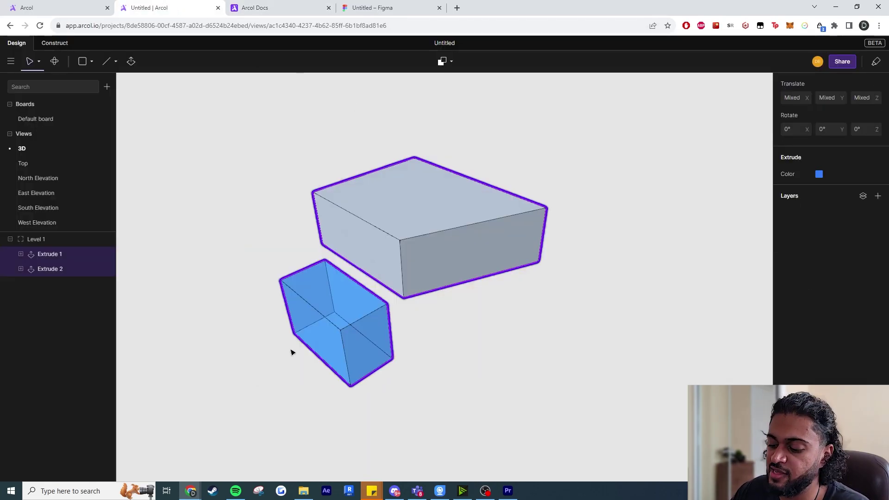
{"action": "key", "text": "Delete"}
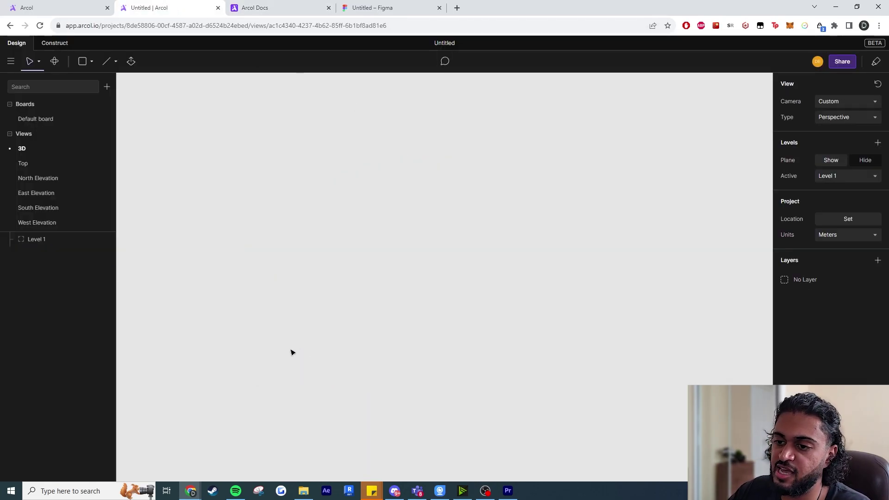
{"action": "left_click", "coordinate": [60, 47]}
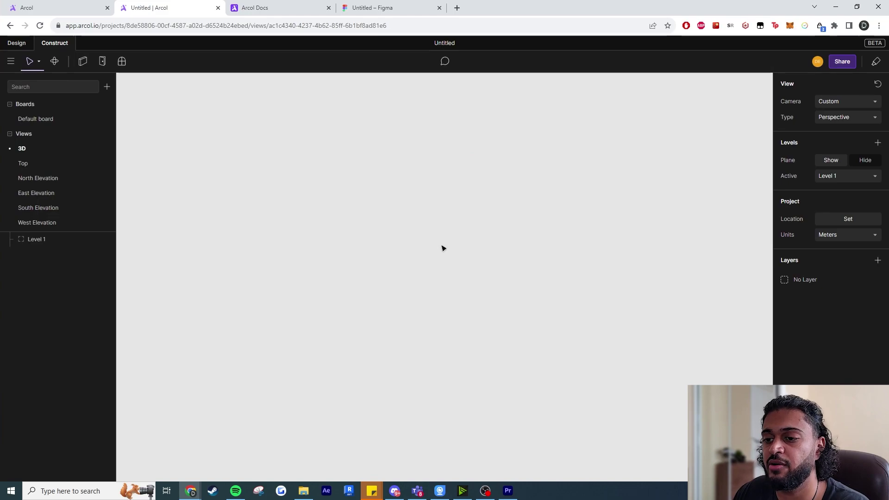
{"action": "left_click", "coordinate": [82, 61]}
{"action": "left_click", "coordinate": [471, 189]}
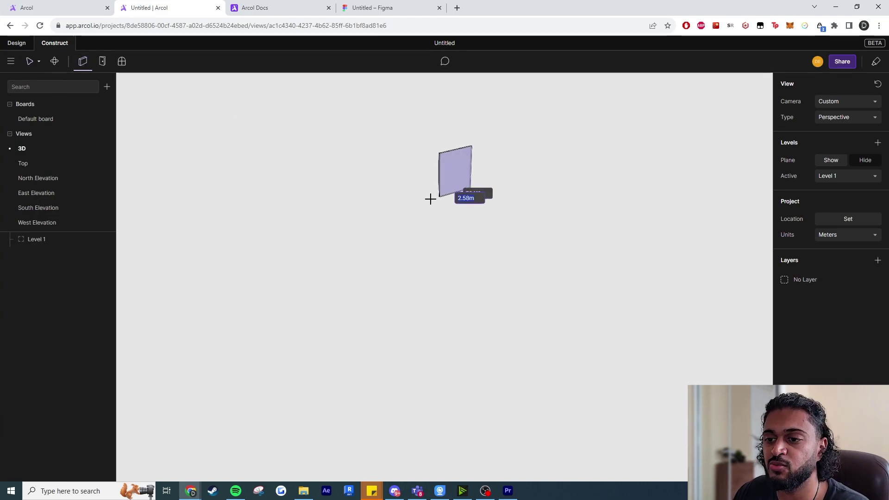
{"action": "left_click", "coordinate": [299, 249]}
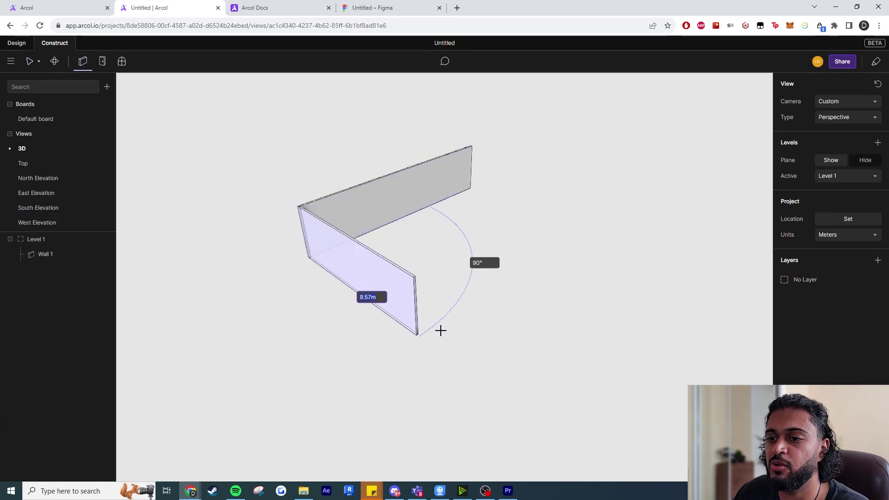
{"action": "left_click", "coordinate": [437, 347]}
{"action": "left_click", "coordinate": [579, 251]}
{"action": "left_click", "coordinate": [481, 191]}
{"action": "key", "text": "Escape"}
Step: Make Wall 2 a 12" Generic Wall, then duplicate that type and edit its name and thickness
{"action": "left_click", "coordinate": [383, 281]}
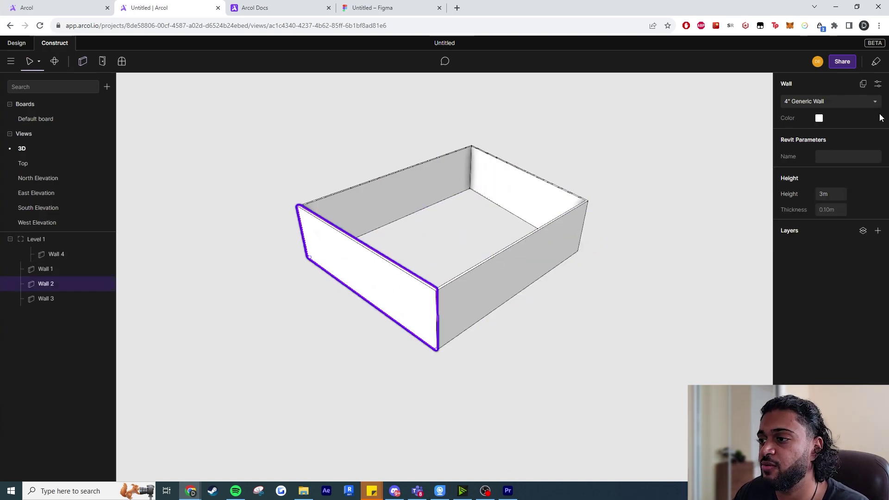
{"action": "left_click", "coordinate": [846, 103]}
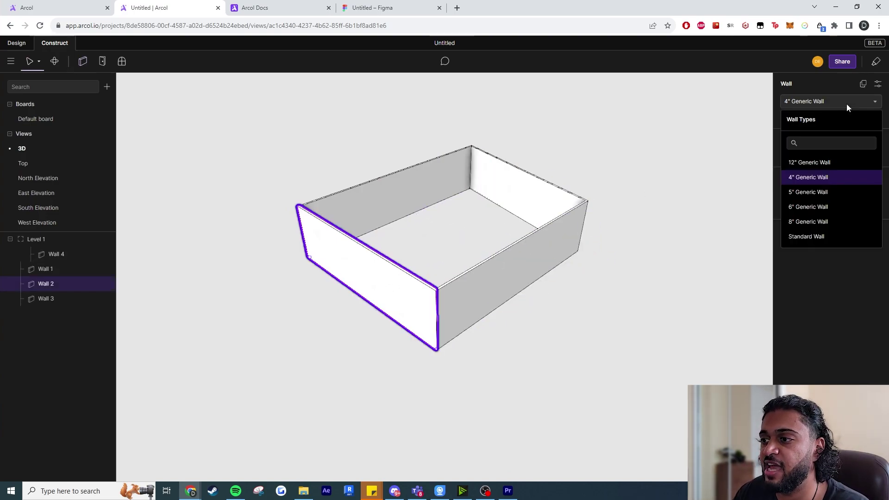
{"action": "left_click", "coordinate": [826, 163]}
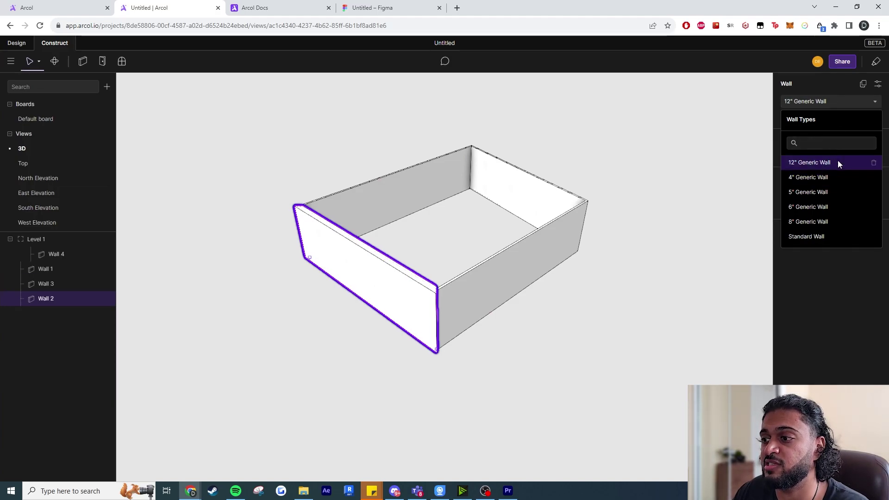
{"action": "left_click", "coordinate": [863, 86]}
{"action": "left_click", "coordinate": [843, 102]}
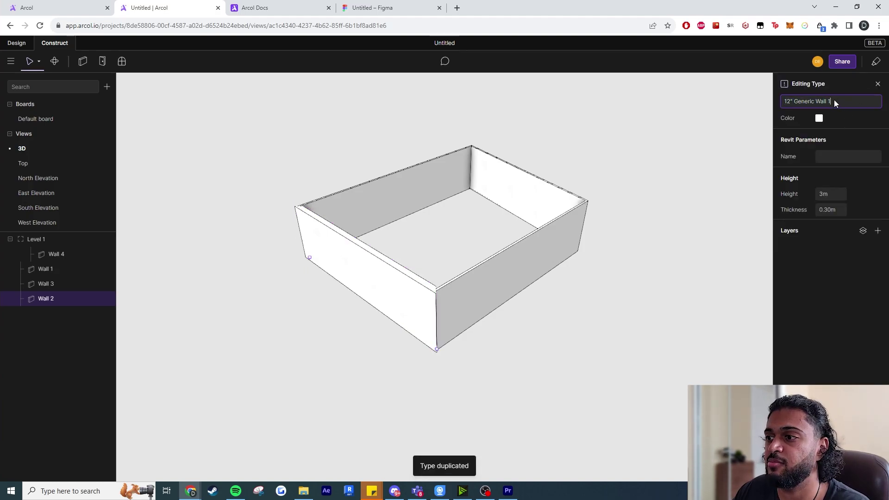
{"action": "key", "text": "BackSpace"}
{"action": "key", "text": "BackSpace"}
{"action": "left_click", "coordinate": [791, 105]}
{"action": "key", "text": "BackSpace"}
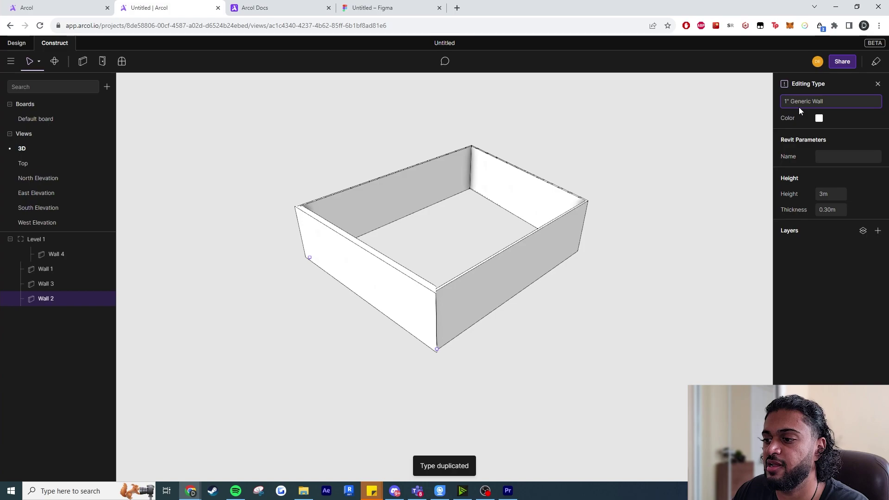
{"action": "left_click", "coordinate": [828, 211]}
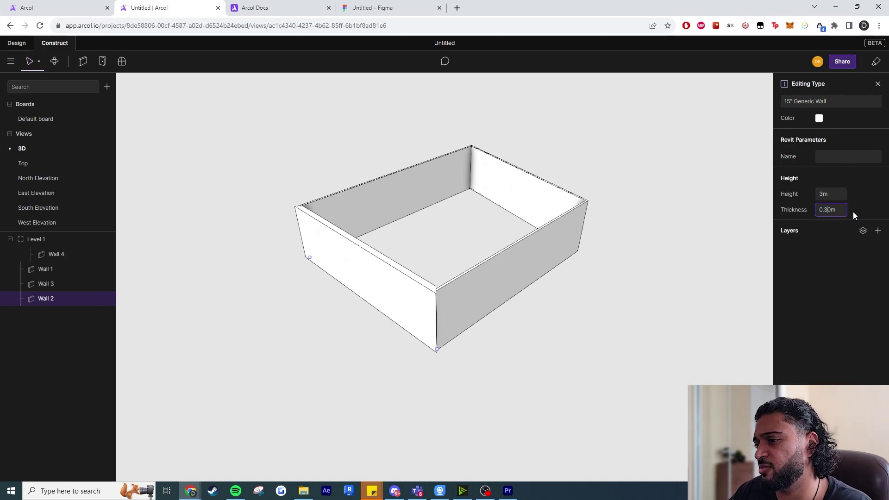
{"action": "left_click", "coordinate": [641, 307]}
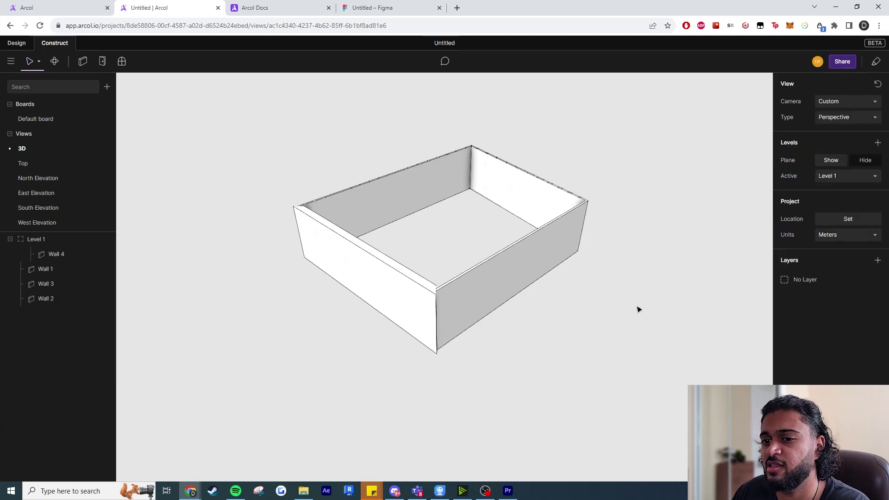
Step: Make Wall 3 an 8" Generic Wall with a 4m height
{"action": "left_click", "coordinate": [510, 298]}
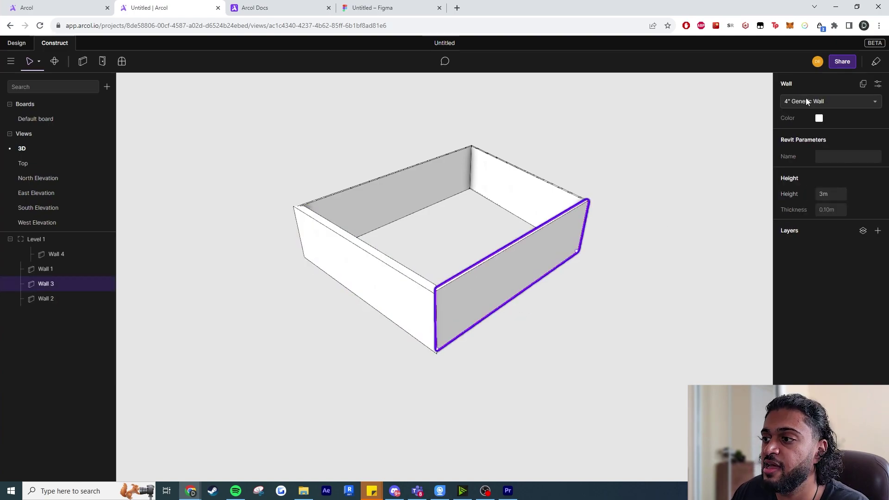
{"action": "left_click", "coordinate": [820, 102]}
{"action": "left_click", "coordinate": [836, 236]}
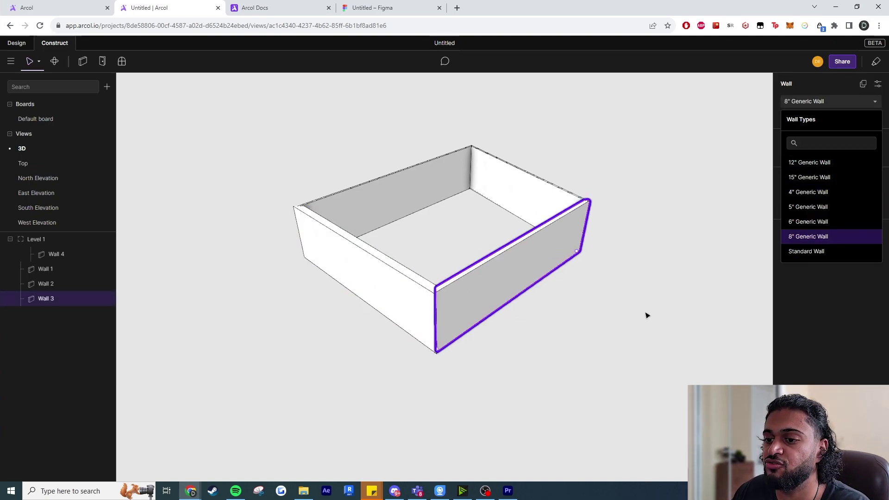
{"action": "left_click", "coordinate": [645, 313]}
{"action": "left_click", "coordinate": [579, 209]}
{"action": "left_click", "coordinate": [682, 365]}
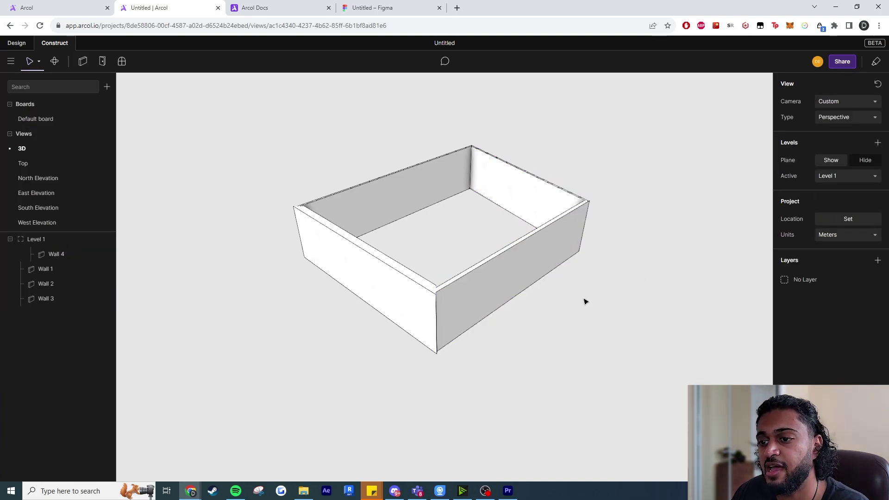
{"action": "left_click", "coordinate": [534, 265]}
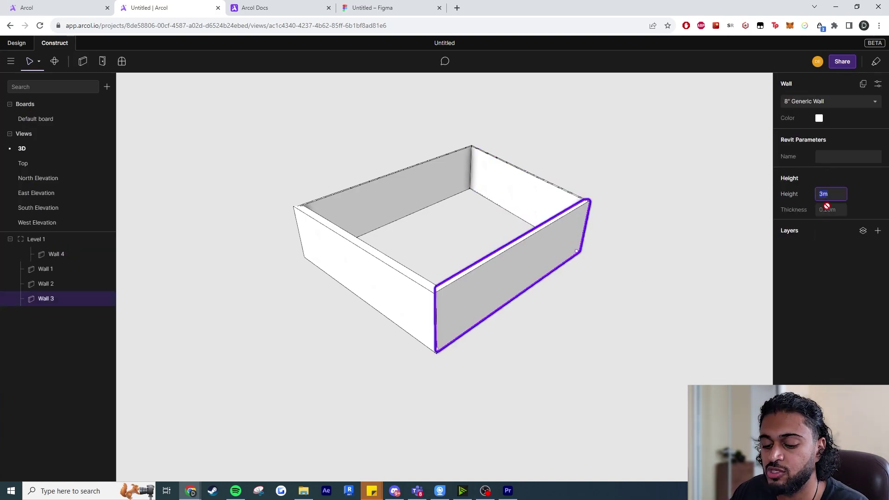
{"action": "type", "text": "4"}
{"action": "key", "text": "Return"}
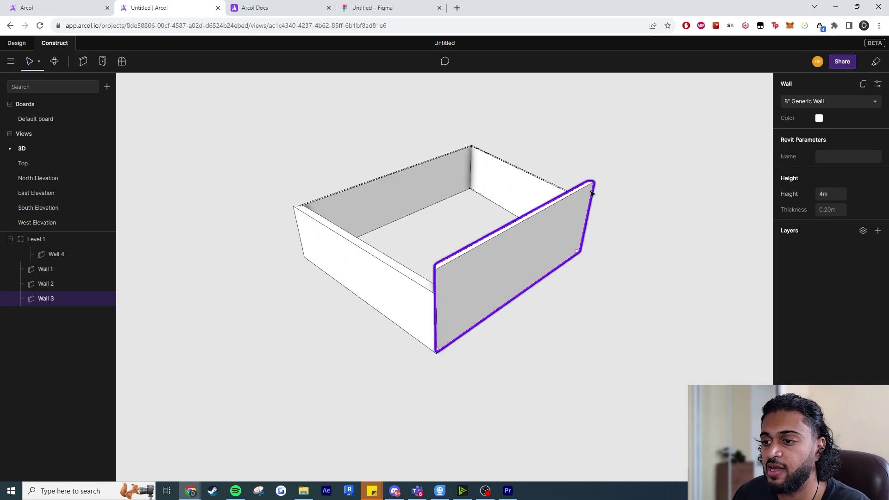
{"action": "left_click", "coordinate": [653, 257]}
{"action": "middle_click_drag", "start_coordinate": [651, 256], "coordinate": [607, 273]}
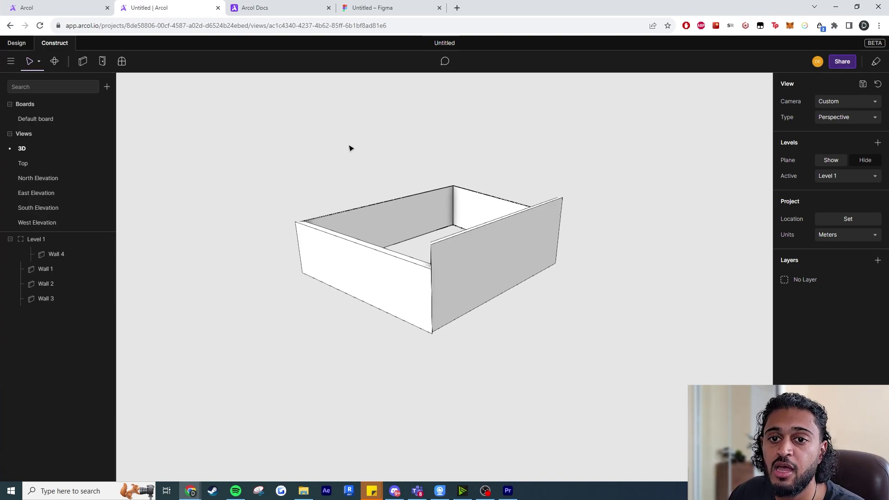
Step: Place two doors on each of the two front walls
{"action": "left_click", "coordinate": [102, 63]}
{"action": "left_click", "coordinate": [323, 274]}
{"action": "left_click", "coordinate": [369, 293]}
{"action": "left_click", "coordinate": [463, 297]}
{"action": "left_click", "coordinate": [530, 262]}
{"action": "key", "text": "Escape"}
Step: Set Door 2's Wall Side to Outside
{"action": "left_click", "coordinate": [371, 305]}
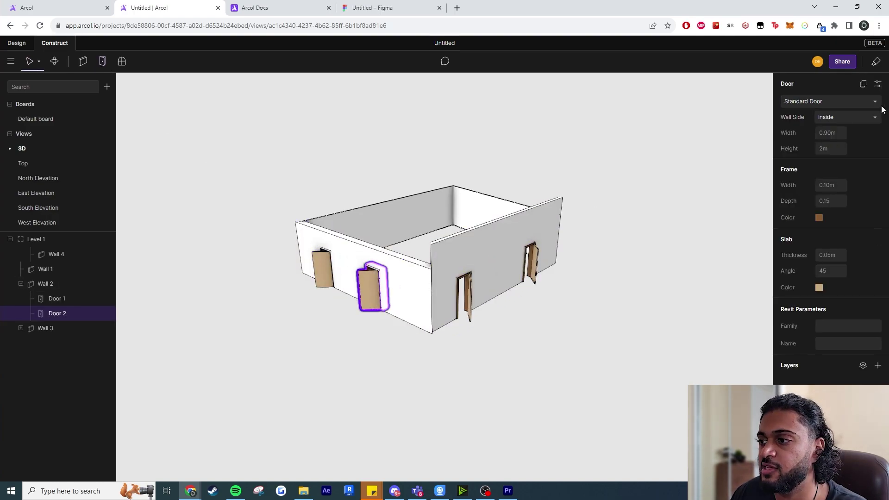
{"action": "left_click", "coordinate": [837, 103]}
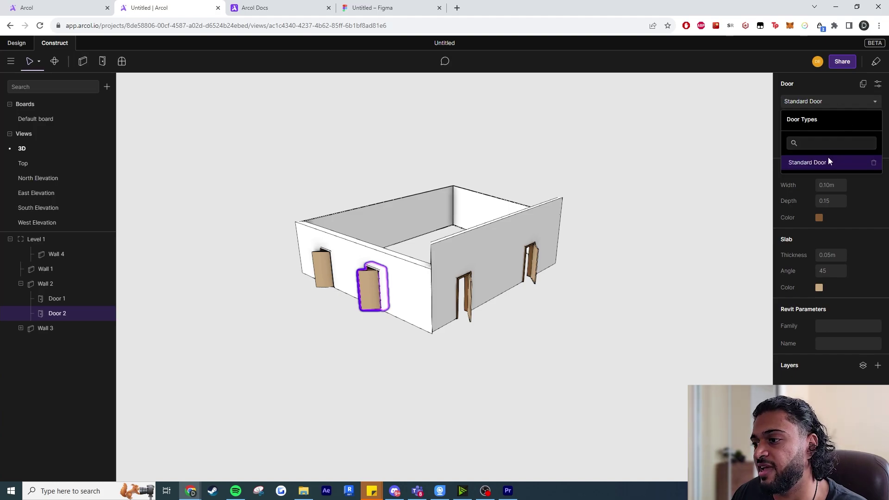
{"action": "left_click", "coordinate": [825, 88]}
{"action": "left_click", "coordinate": [835, 116]}
{"action": "left_click", "coordinate": [830, 133]}
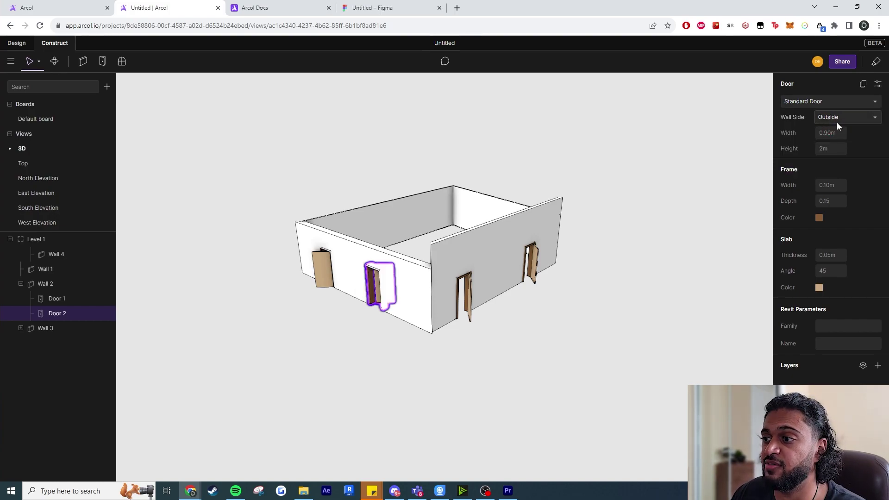
{"action": "left_click", "coordinate": [838, 122]}
{"action": "left_click", "coordinate": [834, 133]}
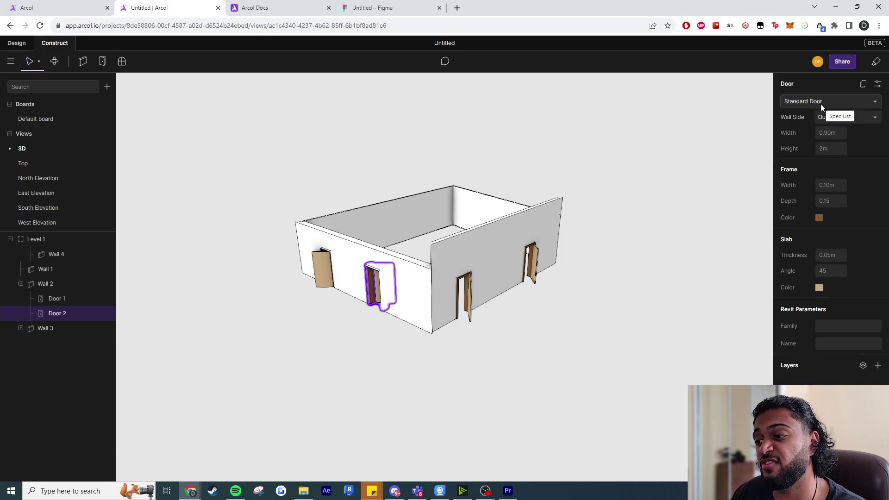
{"action": "left_click", "coordinate": [638, 286]}
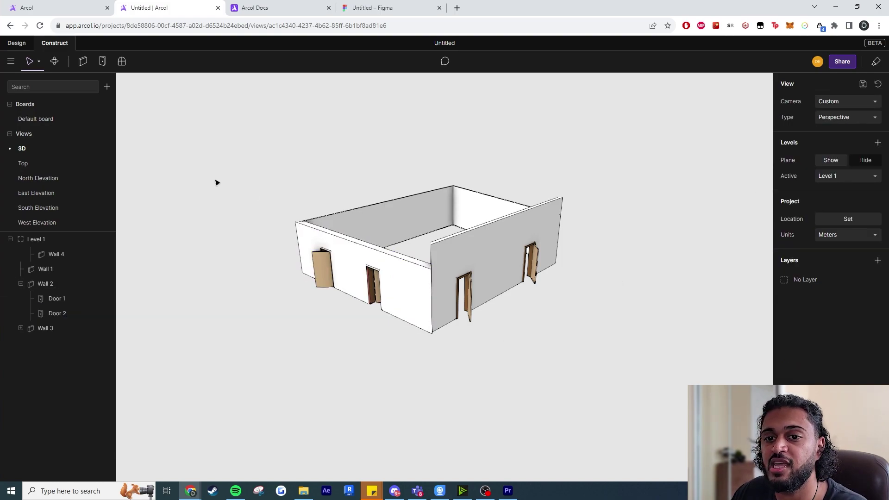
{"action": "middle_click_drag", "start_coordinate": [625, 271], "coordinate": [357, 242]}
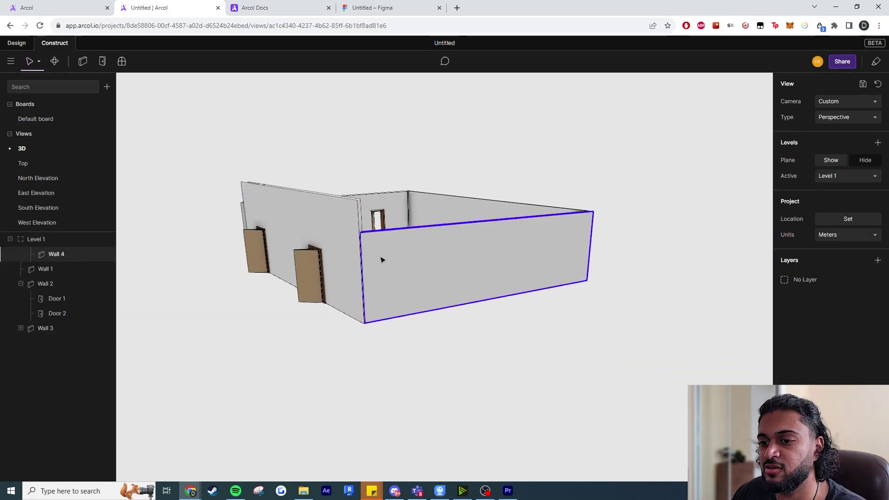
Step: Place three windows evenly along Wall 4
{"action": "left_click", "coordinate": [122, 61]}
{"action": "left_click", "coordinate": [448, 270]}
{"action": "left_click", "coordinate": [495, 267]}
{"action": "left_click", "coordinate": [542, 258]}
{"action": "middle_click_drag", "start_coordinate": [542, 258], "coordinate": [391, 283]}
{"action": "key", "text": "Escape"}
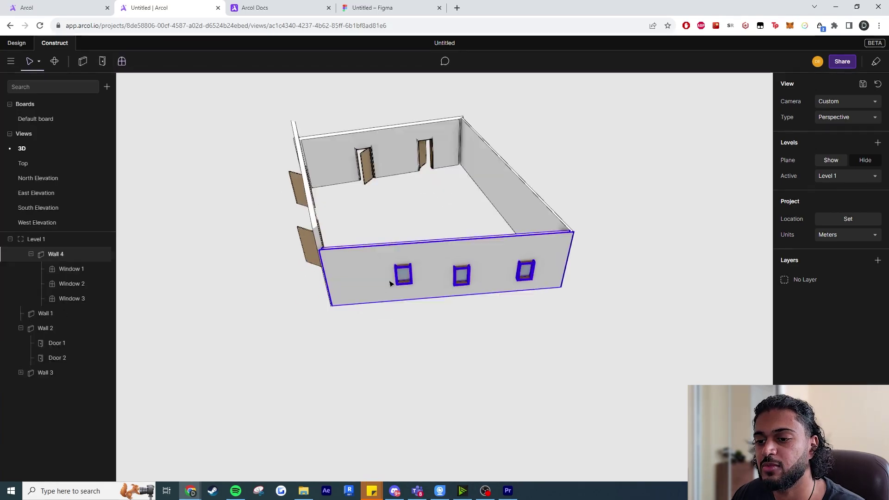
Step: Inspect the properties of Window 1 and Window 2
{"action": "left_click", "coordinate": [391, 283]}
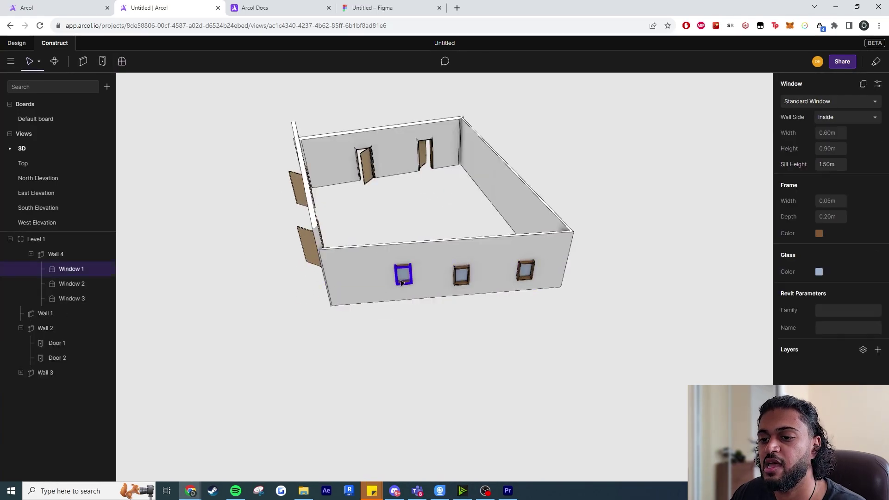
{"action": "left_click", "coordinate": [450, 324]}
{"action": "left_click", "coordinate": [462, 273]}
{"action": "middle_click_drag", "start_coordinate": [462, 273], "coordinate": [506, 334]}
{"action": "left_click", "coordinate": [506, 334]}
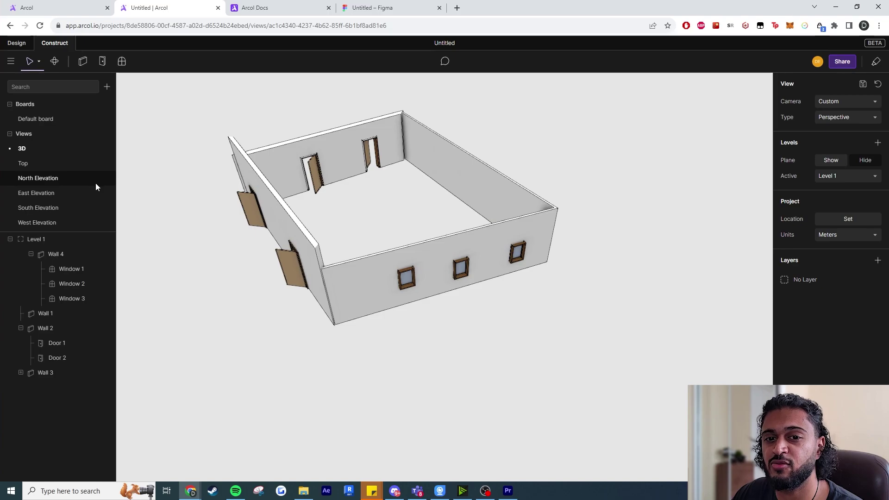
{"action": "left_click", "coordinate": [76, 179]}
{"action": "scroll", "coordinate": [426, 204], "scroll_direction": "down", "scroll_amount": 3}
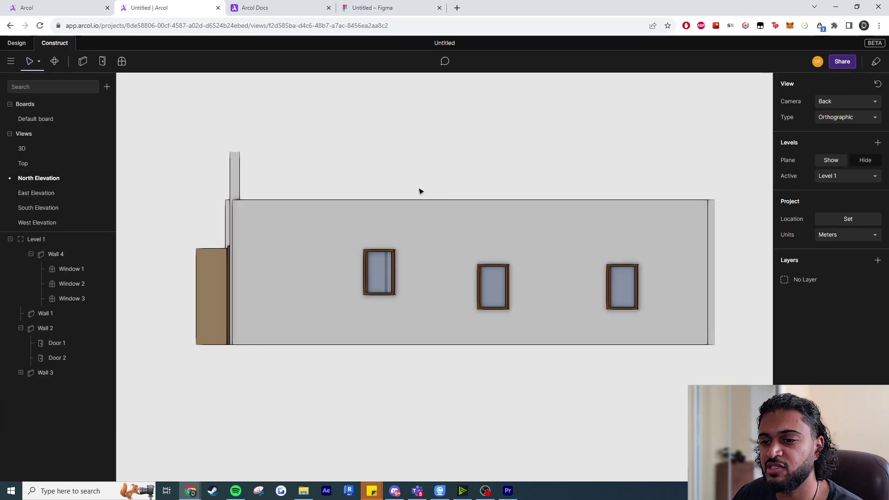
{"action": "left_click", "coordinate": [46, 195]}
{"action": "left_click", "coordinate": [47, 223]}
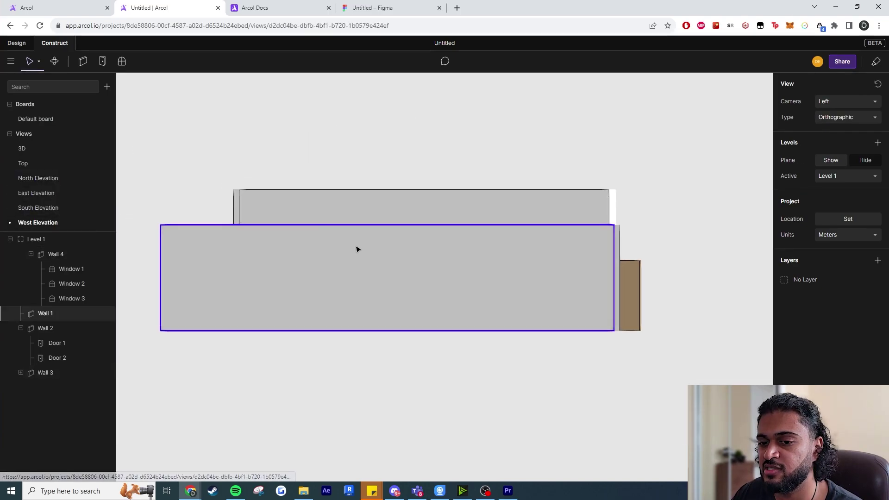
{"action": "left_click", "coordinate": [55, 164]}
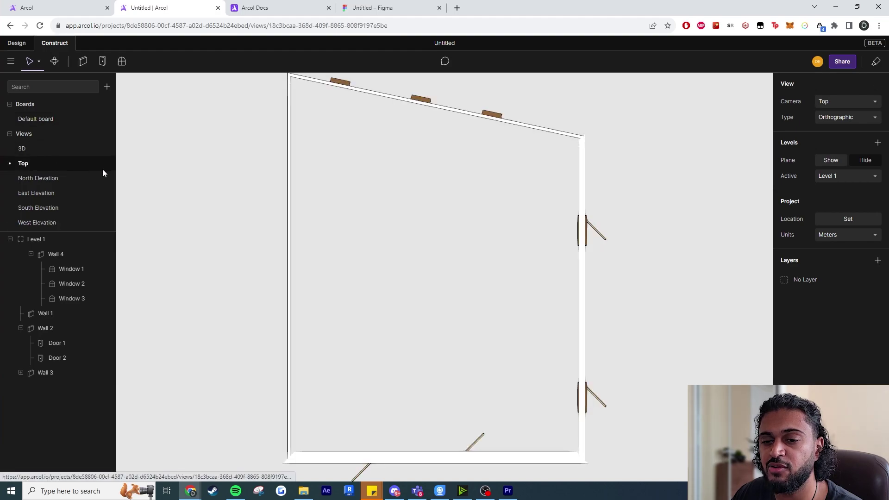
{"action": "scroll", "coordinate": [326, 215], "scroll_direction": "down", "scroll_amount": 2}
{"action": "scroll", "coordinate": [327, 214], "scroll_direction": "up", "scroll_amount": 2}
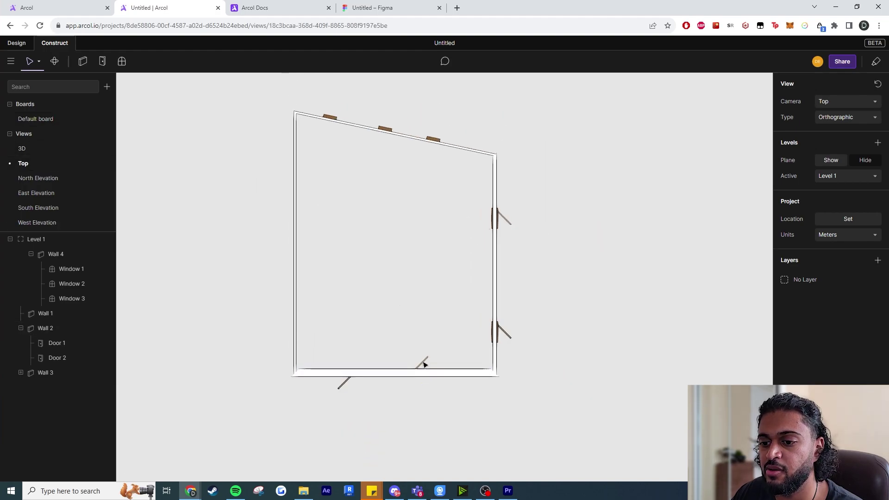
{"action": "left_click", "coordinate": [505, 334]}
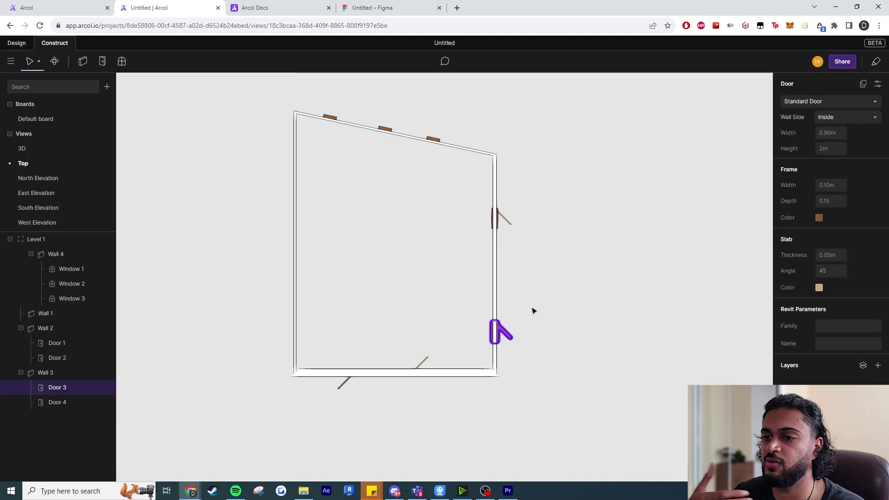
{"action": "left_click", "coordinate": [625, 279]}
{"action": "middle_click_drag", "start_coordinate": [625, 280], "coordinate": [522, 266]}
{"action": "scroll", "coordinate": [432, 316], "scroll_direction": "up", "scroll_amount": 3}
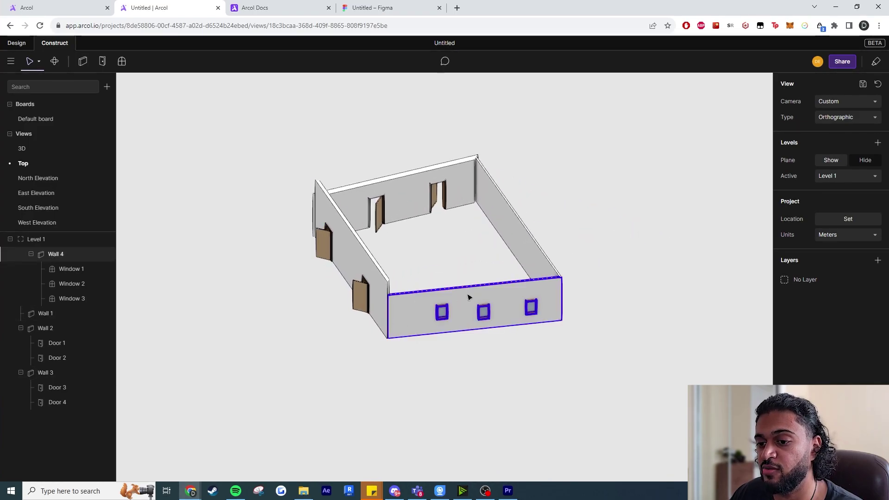
Step: Add two new layers named Wall and Windows
{"action": "left_click", "coordinate": [469, 295]}
{"action": "left_click", "coordinate": [870, 234]}
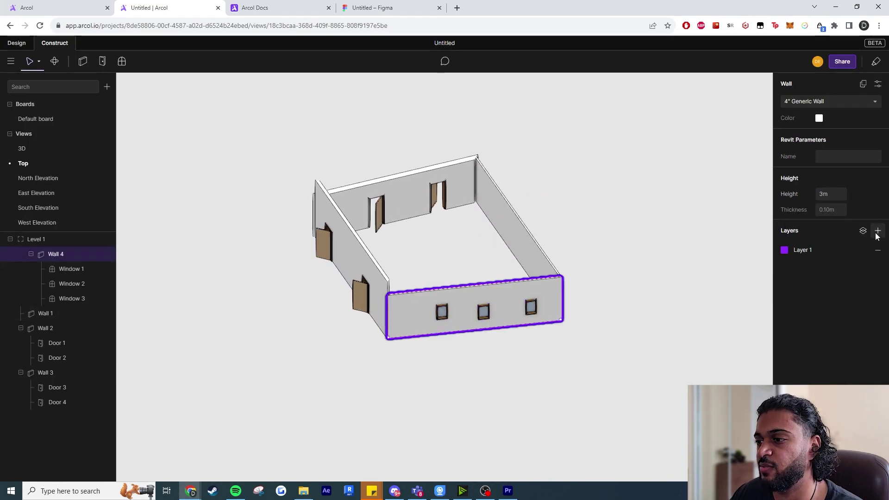
{"action": "double_click", "coordinate": [822, 250]}
{"action": "type", "text": "Wall"}
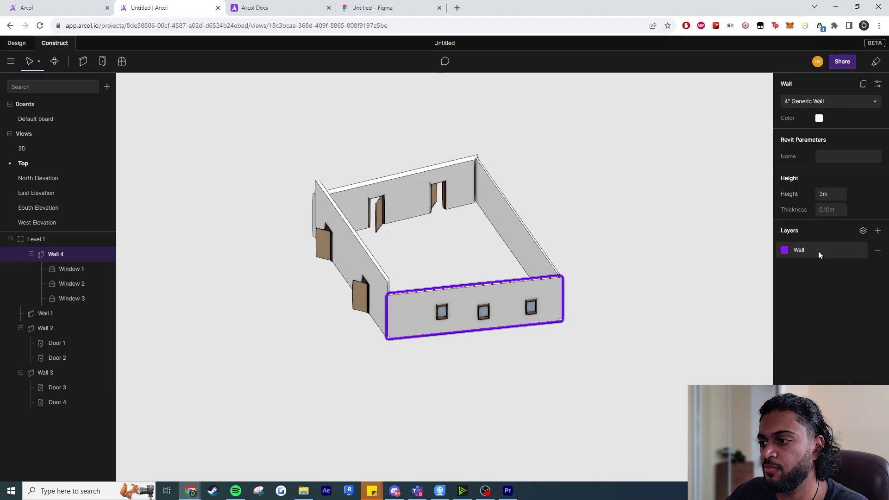
{"action": "key", "text": "Return"}
{"action": "left_click", "coordinate": [878, 230]}
{"action": "double_click", "coordinate": [837, 254]}
{"action": "type", "text": "Windows"}
{"action": "key", "text": "Return"}
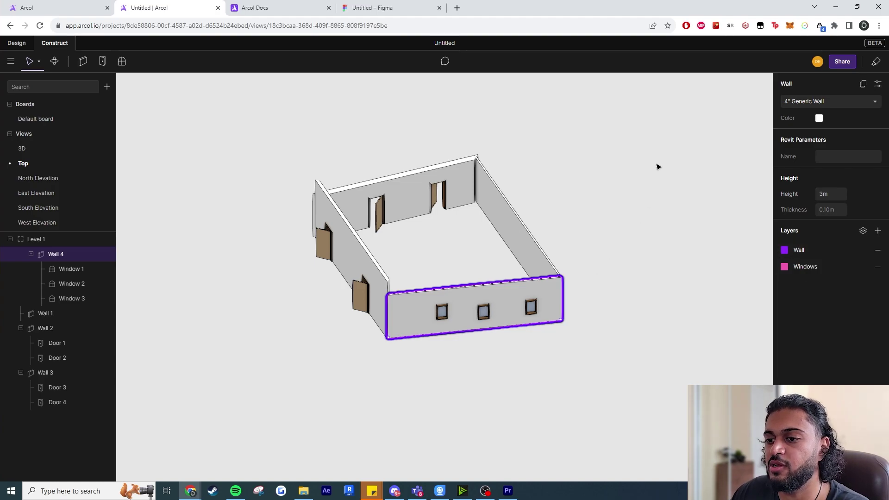
Step: Select all four room walls and assign them to the Wall layer
{"action": "left_click", "coordinate": [657, 166]}
{"action": "left_click", "coordinate": [392, 196]}
{"action": "left_click", "coordinate": [365, 246], "text": "shift"}
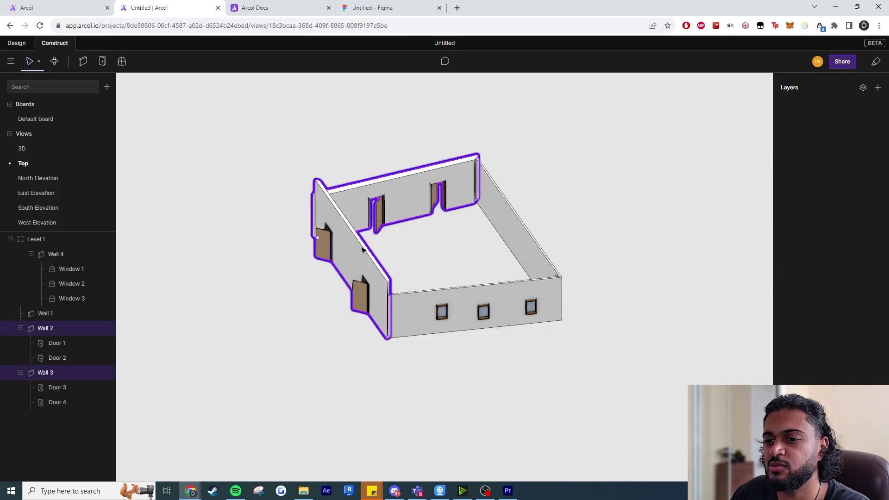
{"action": "left_click", "coordinate": [425, 292], "text": "shift"}
{"action": "left_click", "coordinate": [515, 234], "text": "shift"}
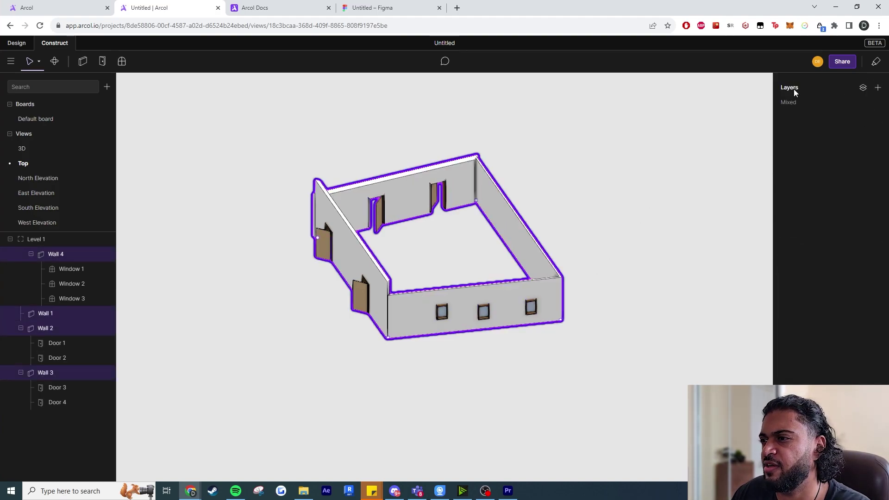
{"action": "left_click", "coordinate": [861, 87]}
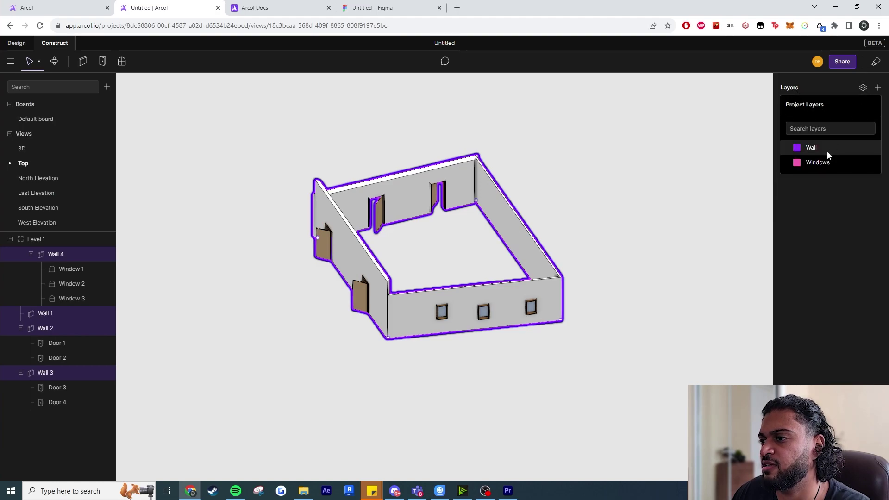
{"action": "left_click", "coordinate": [700, 207]}
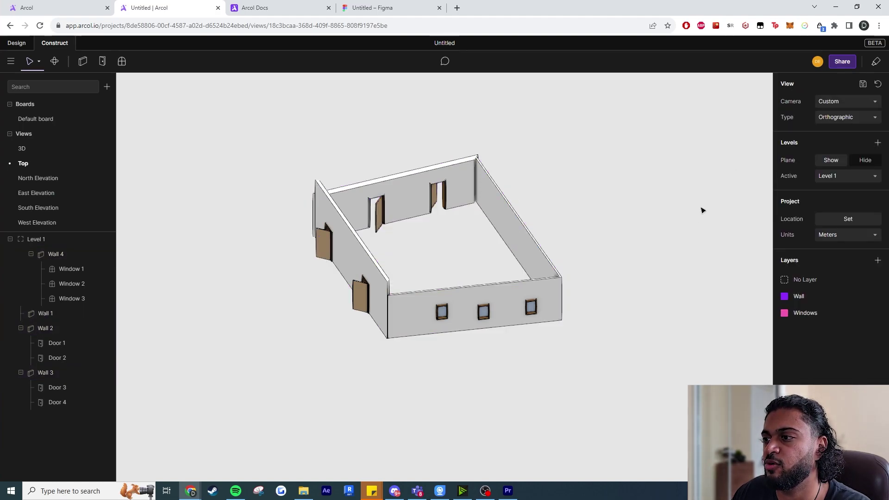
Step: Toggle the Wall layer's visibility to confirm the walls hide together, then check the front wall's layer
{"action": "left_click", "coordinate": [877, 296]}
{"action": "left_click", "coordinate": [878, 297]}
{"action": "left_click", "coordinate": [878, 297]}
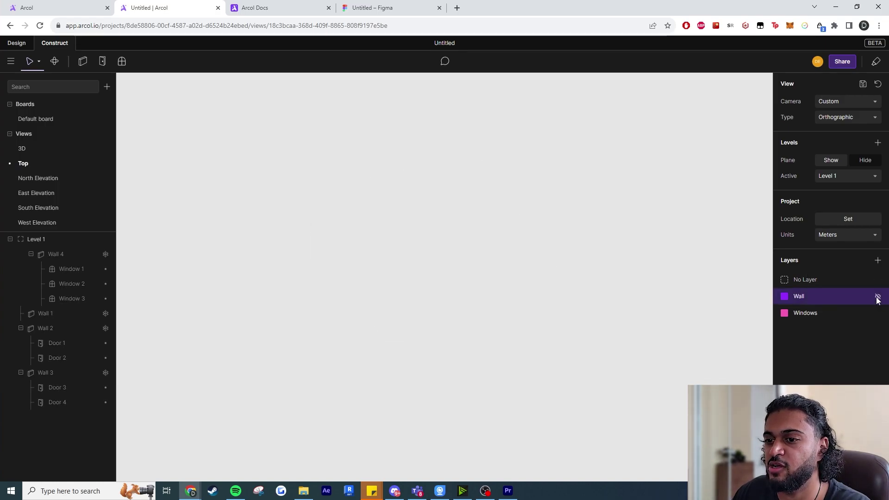
{"action": "left_click", "coordinate": [878, 297]}
{"action": "left_click", "coordinate": [455, 301]}
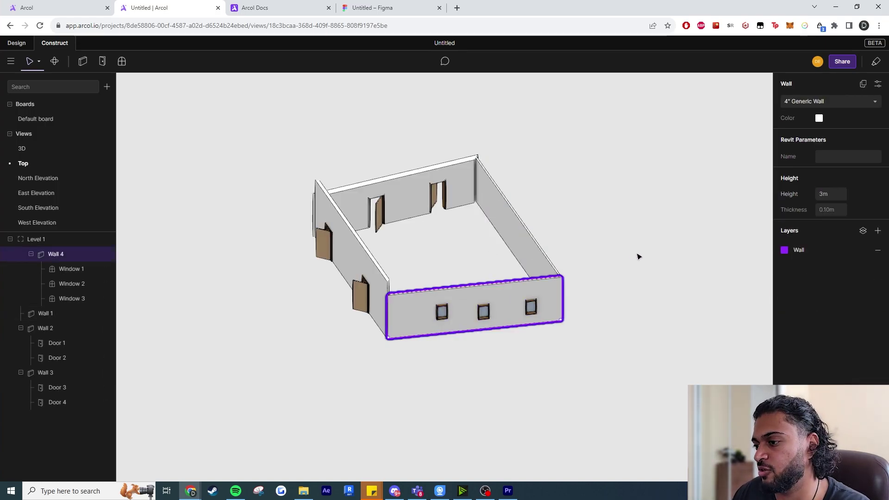
{"action": "left_click", "coordinate": [454, 230]}
{"action": "left_click", "coordinate": [439, 193]}
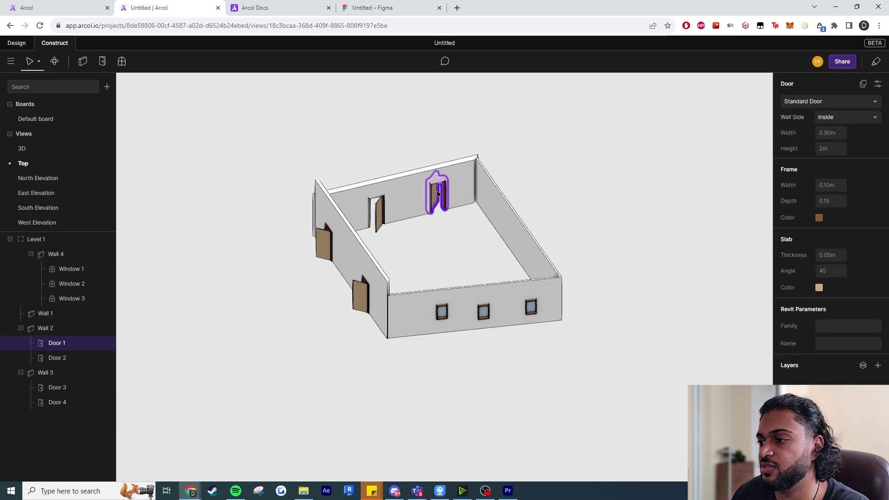
Step: Add another layer, Layer 1, in the Layers panel
{"action": "left_click", "coordinate": [876, 366]}
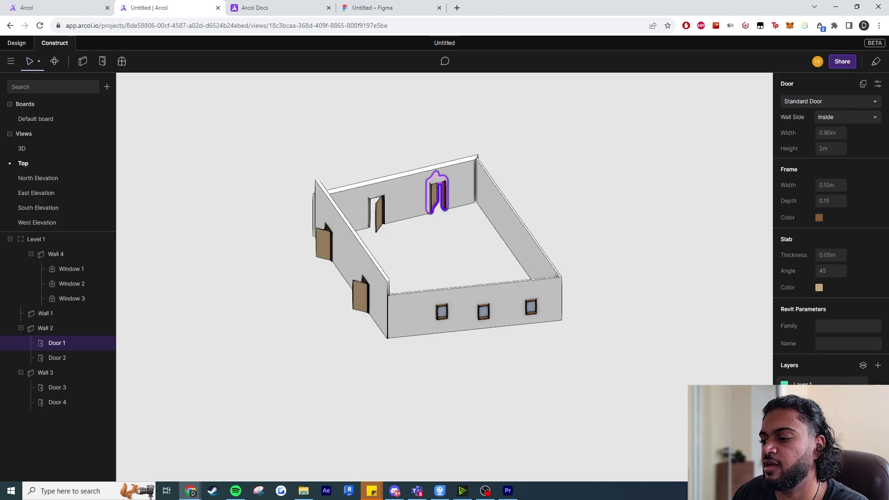
{"action": "left_click", "coordinate": [556, 251]}
{"action": "left_click", "coordinate": [439, 204]}
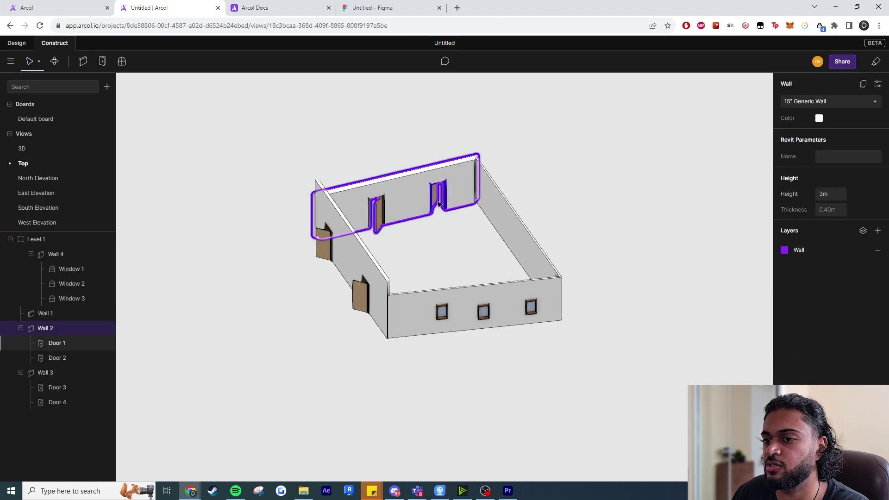
{"action": "left_click", "coordinate": [439, 204]}
{"action": "left_click", "coordinate": [690, 310]}
Step: Draw a short interior wall, Wall 5, inside the room and check its layer
{"action": "left_click", "coordinate": [455, 251]}
{"action": "left_click", "coordinate": [476, 269]}
{"action": "key", "text": "Escape"}
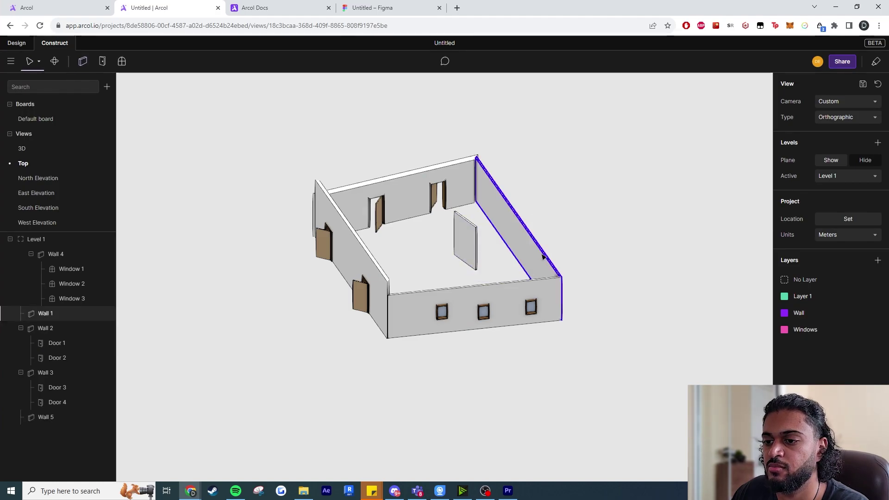
{"action": "left_click", "coordinate": [467, 239]}
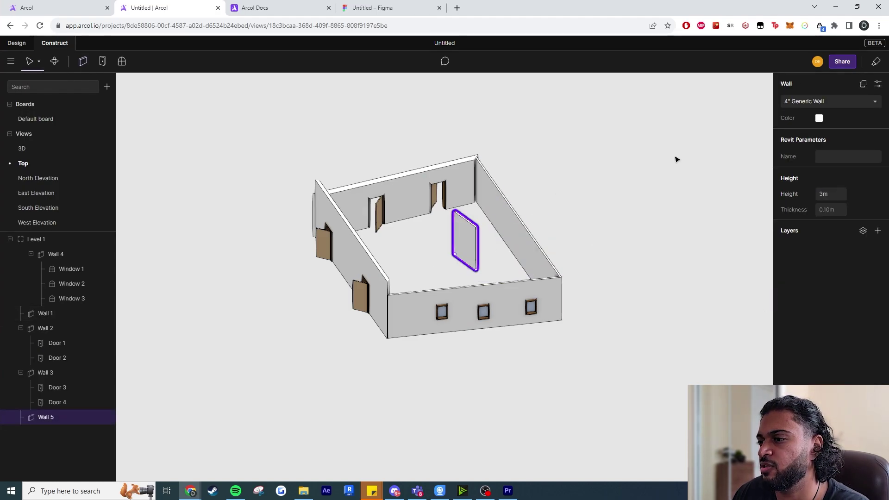
{"action": "left_click", "coordinate": [862, 231]}
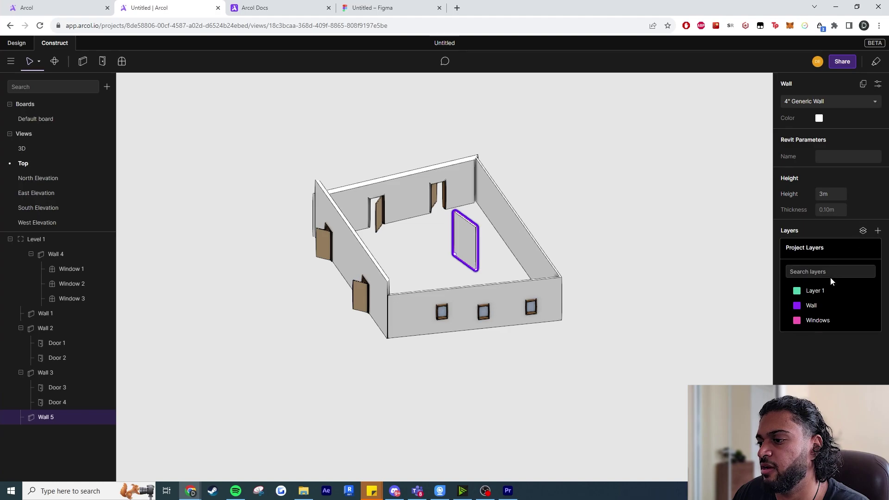
{"action": "left_click", "coordinate": [667, 243]}
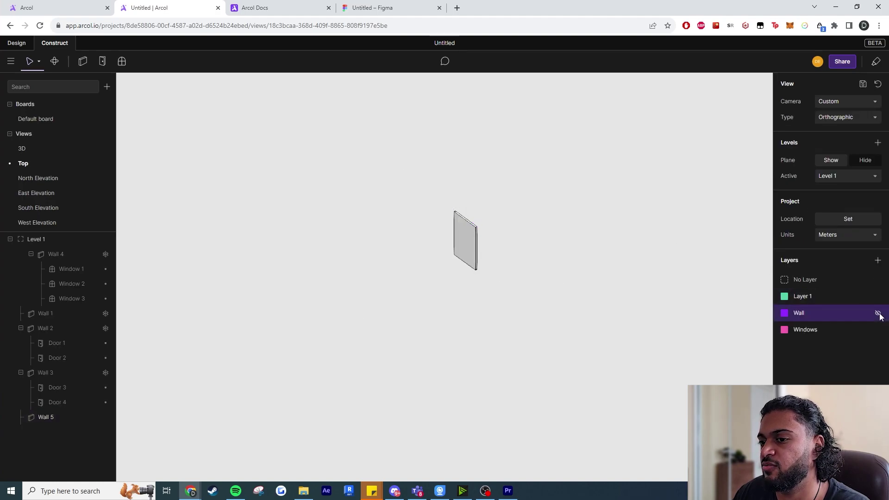
Step: Toggle the Wall layer off and on to confirm Wall 5 stays visible, then inspect Window 1
{"action": "left_click", "coordinate": [878, 314]}
{"action": "left_click", "coordinate": [878, 313]}
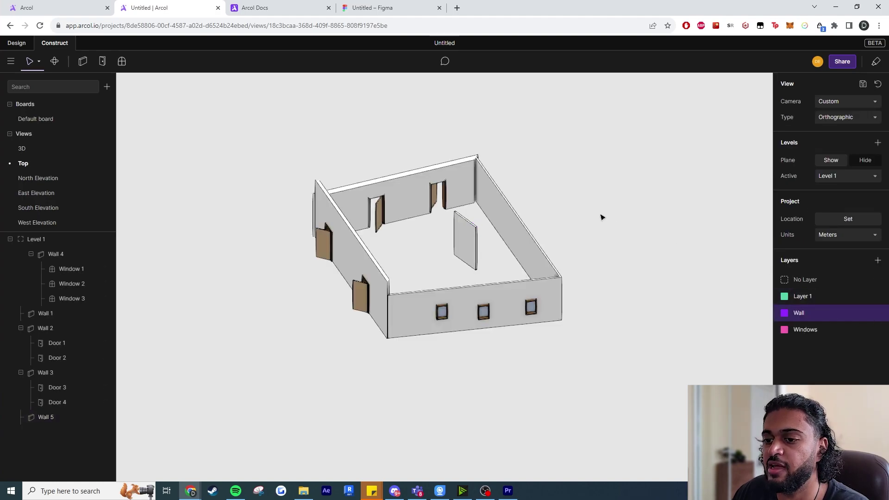
{"action": "left_click", "coordinate": [878, 314]}
{"action": "left_click", "coordinate": [878, 313]}
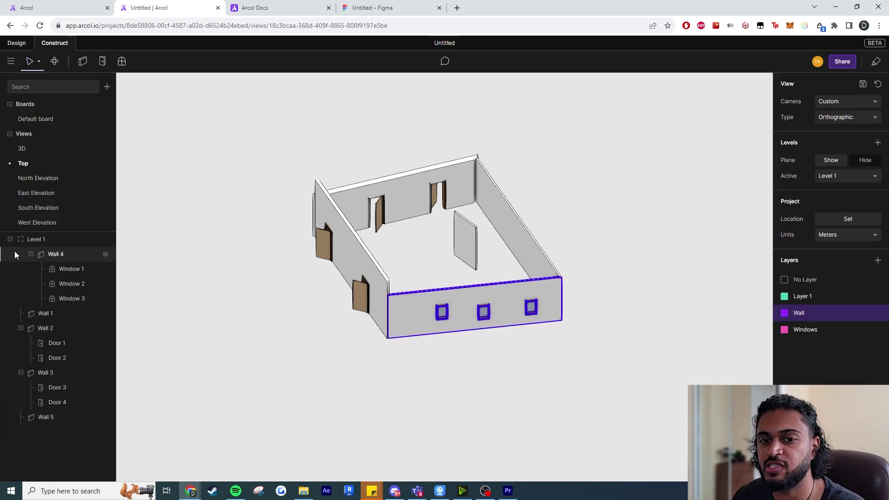
{"action": "left_click", "coordinate": [69, 255]}
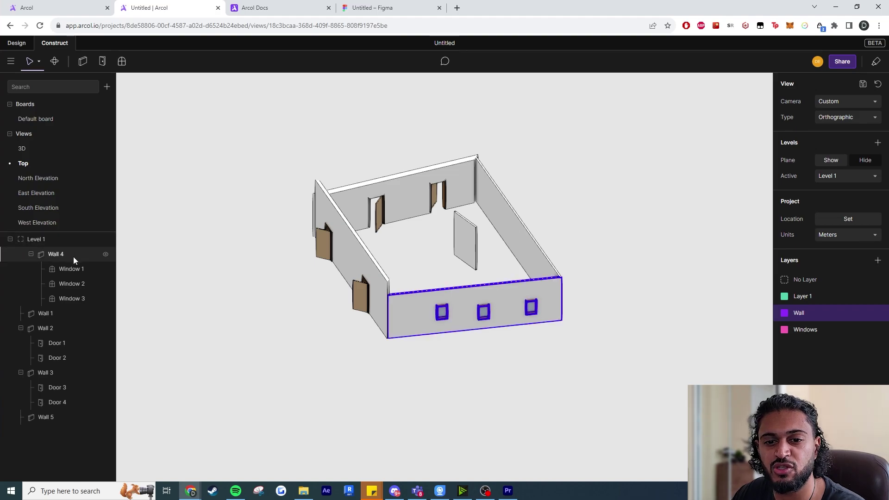
{"action": "left_click", "coordinate": [74, 268]}
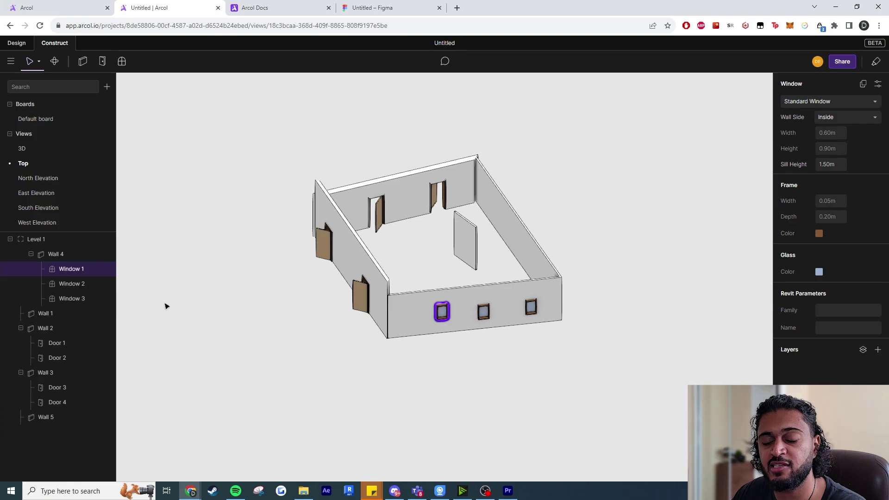
{"action": "left_click", "coordinate": [198, 314]}
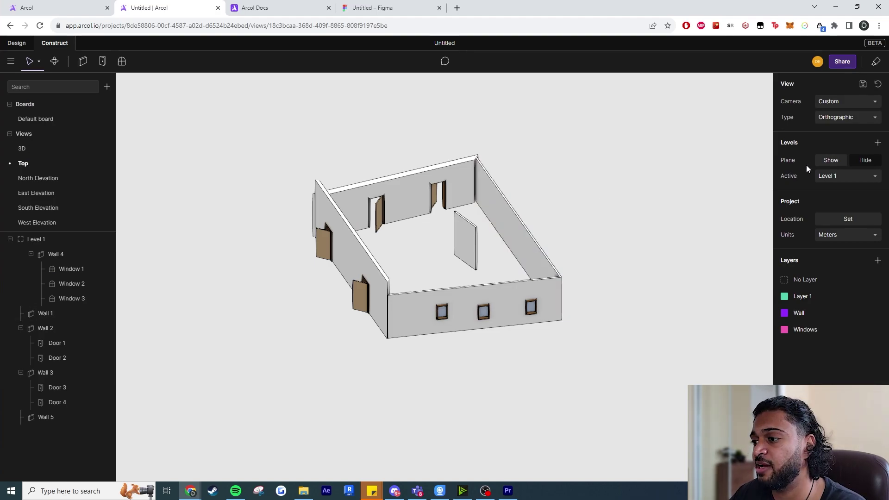
Step: Create Level 2 and turn on its grid plane
{"action": "middle_click_drag", "start_coordinate": [650, 176], "coordinate": [511, 250]}
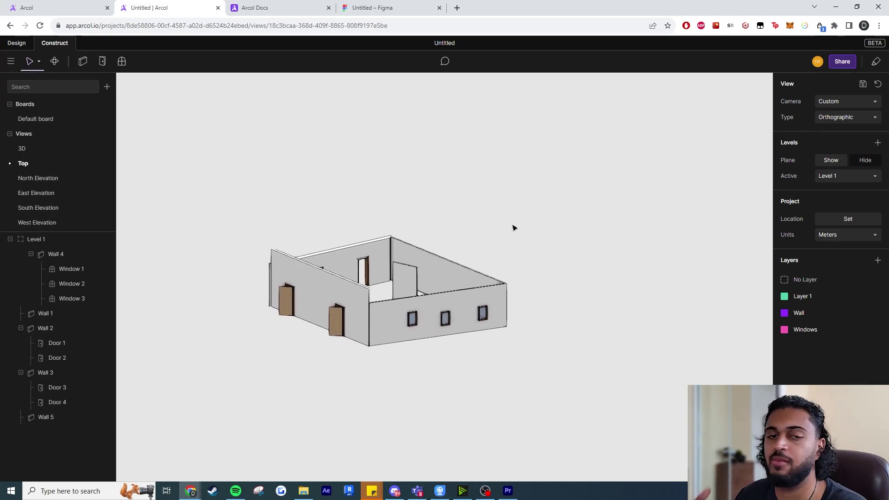
{"action": "left_click", "coordinate": [875, 146]}
{"action": "double_click", "coordinate": [716, 186]}
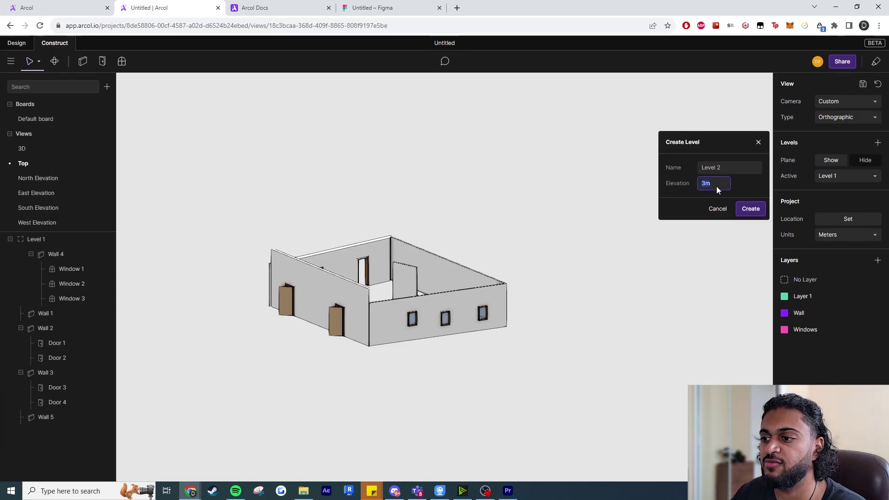
{"action": "left_click", "coordinate": [751, 209]}
{"action": "scroll", "coordinate": [665, 293], "scroll_direction": "down", "scroll_amount": 2}
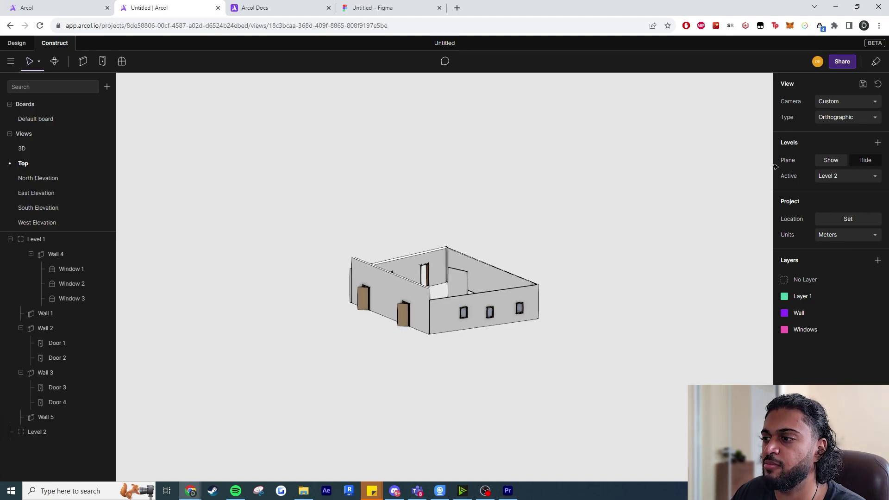
{"action": "left_click", "coordinate": [829, 161]}
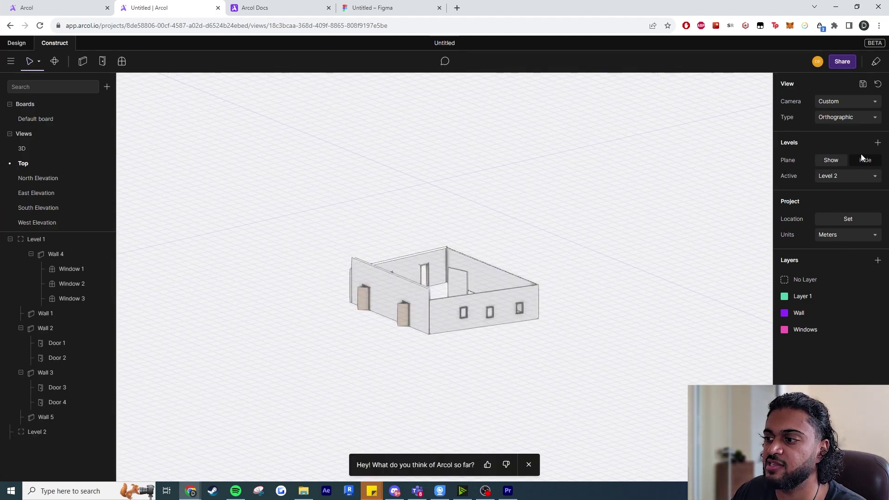
{"action": "left_click", "coordinate": [865, 160]}
{"action": "left_click", "coordinate": [839, 165]}
{"action": "middle_click_drag", "start_coordinate": [635, 227], "coordinate": [613, 245]}
Step: Draw a closed loop of walls on Level 2 above the house
{"action": "left_click", "coordinate": [86, 67]}
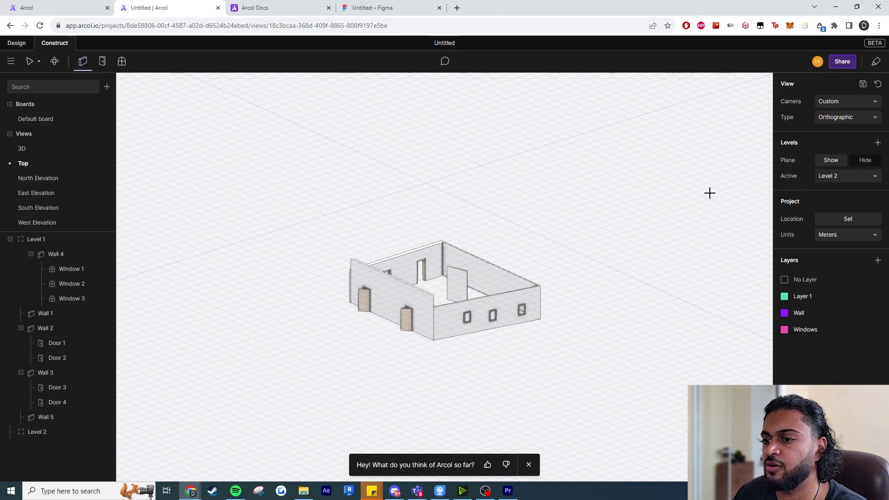
{"action": "left_click", "coordinate": [841, 179]}
{"action": "left_click", "coordinate": [833, 190]}
{"action": "left_click", "coordinate": [534, 200]}
{"action": "left_click", "coordinate": [417, 226]}
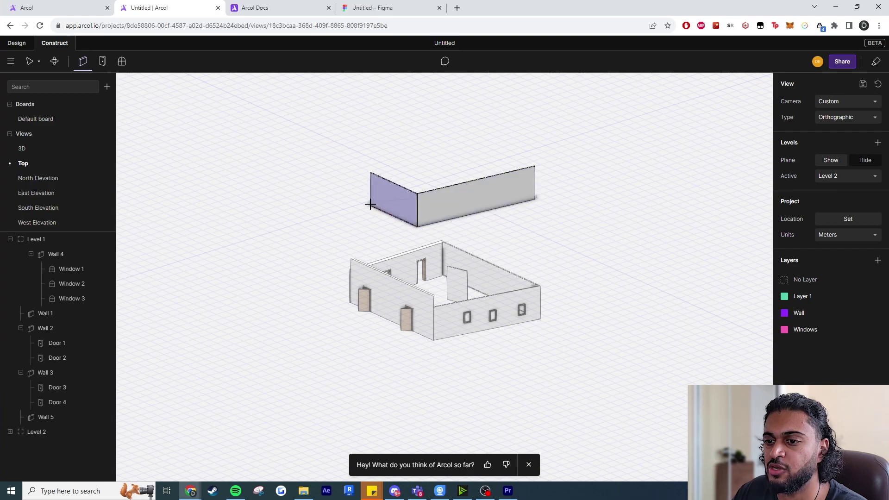
{"action": "left_click", "coordinate": [370, 197]}
{"action": "left_click", "coordinate": [418, 149]}
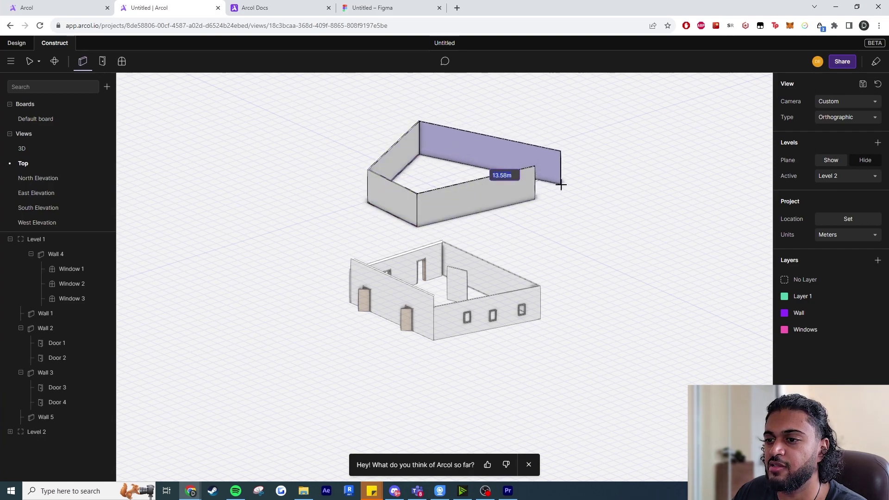
{"action": "left_click", "coordinate": [533, 199]}
{"action": "key", "text": "Escape"}
Step: Make Level 1 active and draw a four-wall box beside the house
{"action": "left_click", "coordinate": [833, 176]}
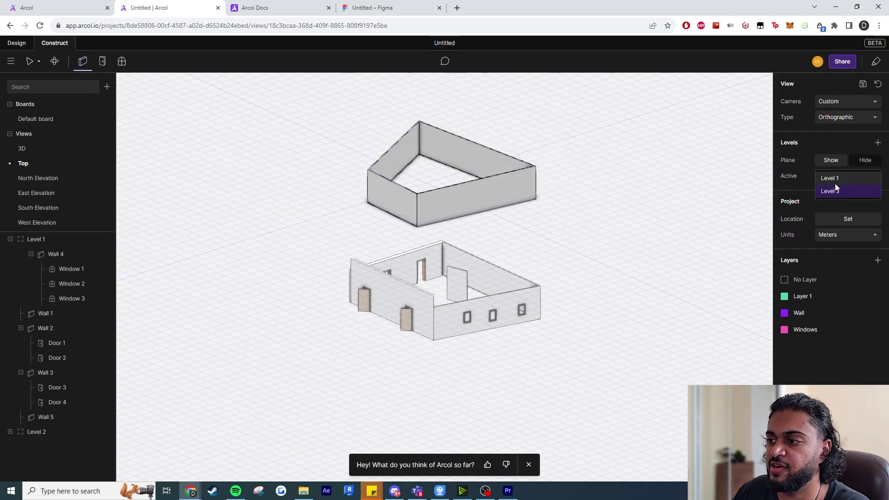
{"action": "left_click", "coordinate": [832, 182]}
{"action": "left_click", "coordinate": [603, 328]}
{"action": "left_click", "coordinate": [479, 371]}
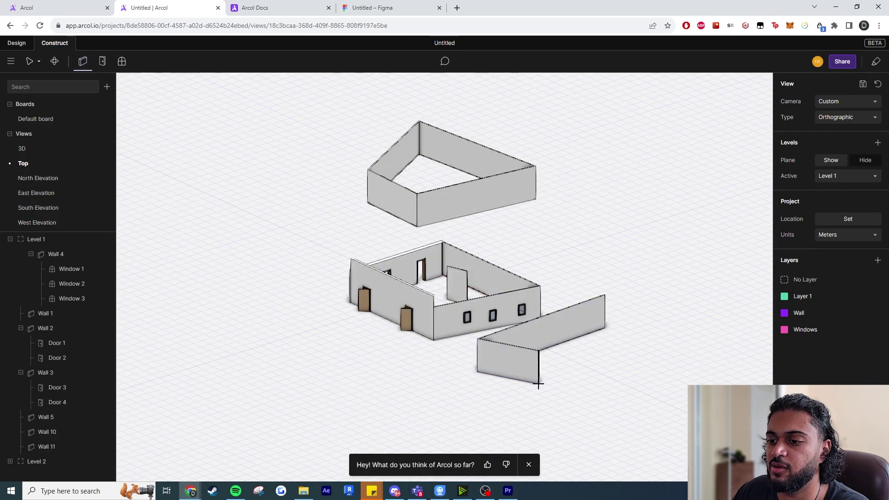
{"action": "left_click", "coordinate": [539, 383]}
{"action": "left_click", "coordinate": [649, 352]}
{"action": "left_click", "coordinate": [604, 327]}
Step: Delete the detached upper walls, the slanted wall, and Wall 3 with its doors
{"action": "middle_click_drag", "start_coordinate": [628, 278], "coordinate": [513, 281]}
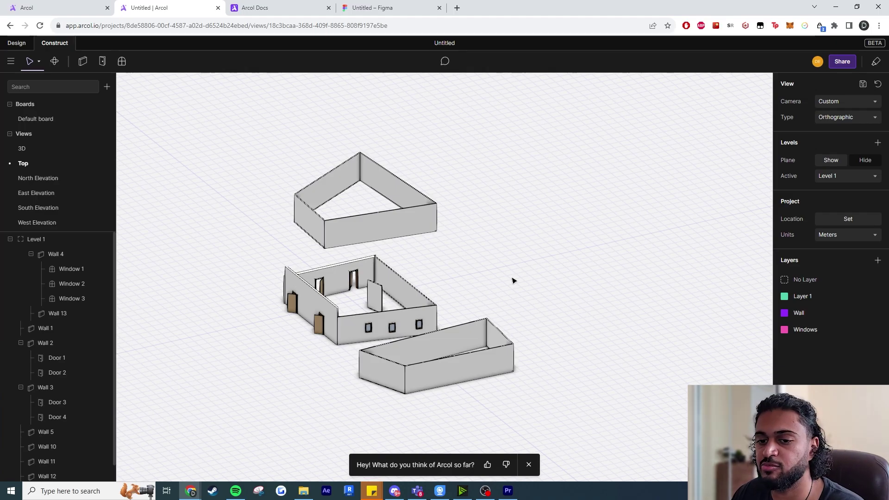
{"action": "scroll", "coordinate": [582, 221], "scroll_direction": "down", "scroll_amount": 2}
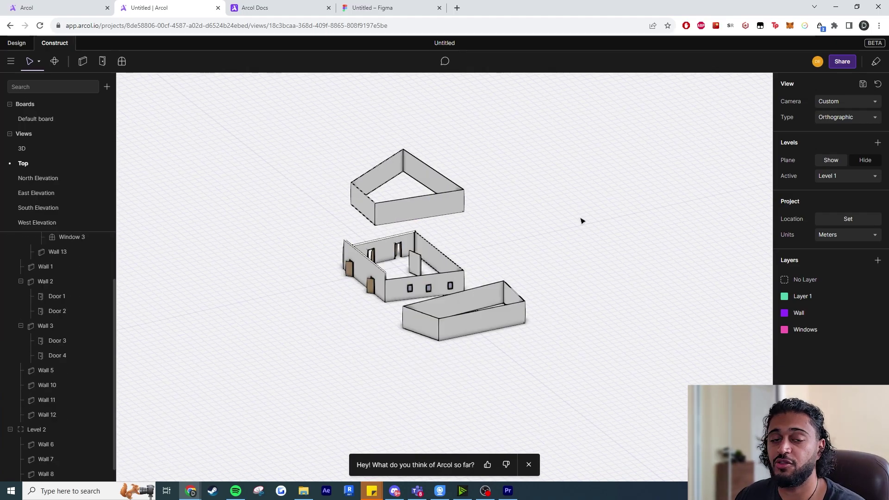
{"action": "left_click", "coordinate": [363, 181]}
{"action": "key", "text": "Delete"}
{"action": "left_click", "coordinate": [407, 202]}
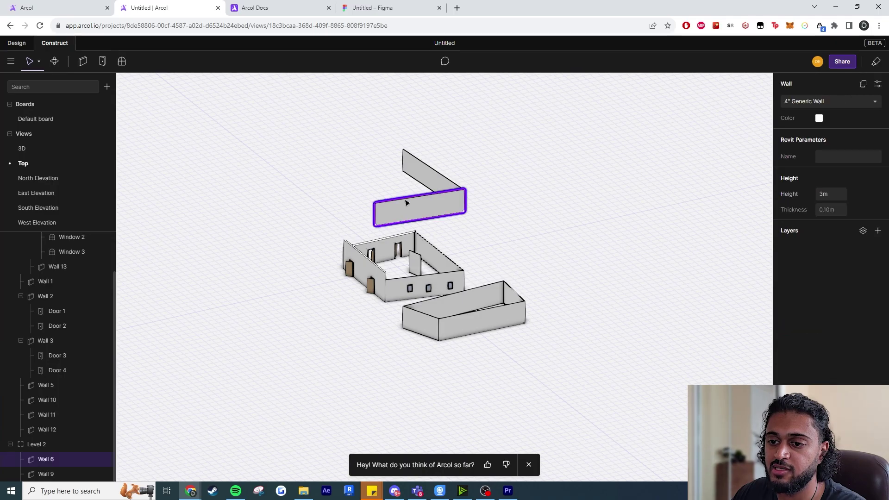
{"action": "key", "text": "Delete"}
{"action": "left_click", "coordinate": [422, 194]}
{"action": "key", "text": "Delete"}
{"action": "left_click", "coordinate": [381, 271]}
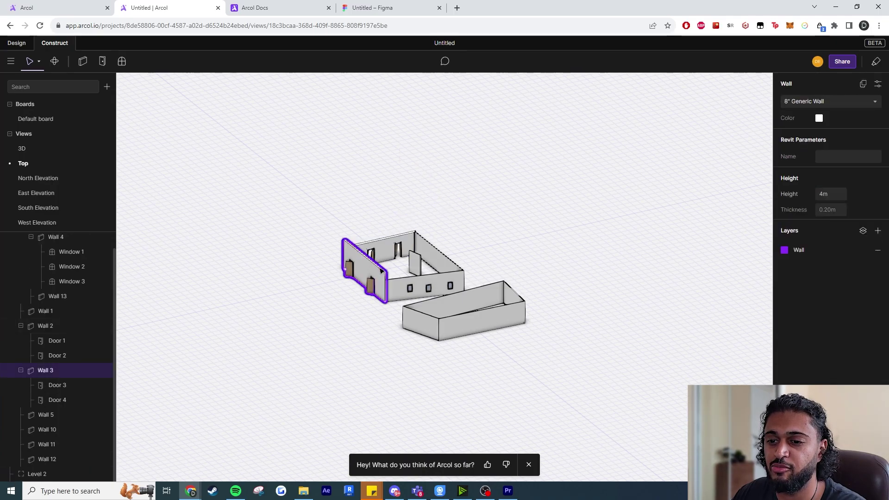
{"action": "key", "text": "Delete"}
Step: Leave the project and return to the projects list
{"action": "left_click", "coordinate": [365, 255]}
{"action": "left_click", "coordinate": [10, 62]}
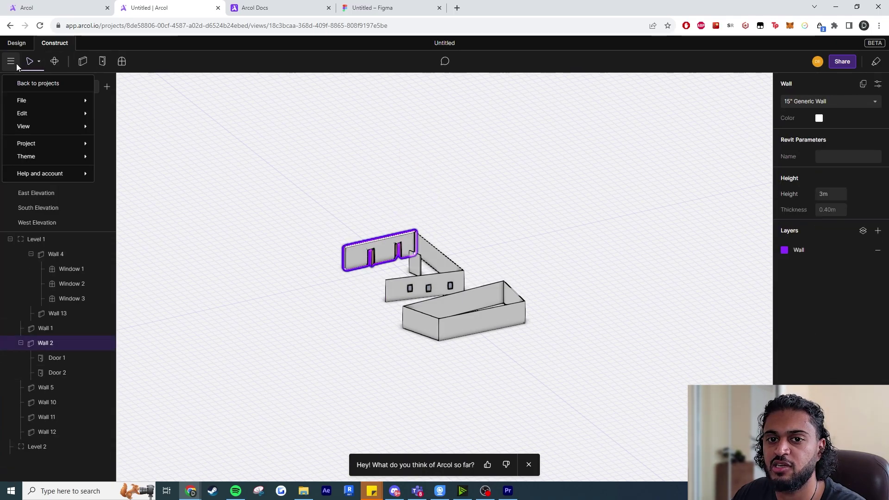
{"action": "left_click", "coordinate": [33, 83]}
Step: Create a new Untitled project and bring up the Project > Units menu
{"action": "left_click", "coordinate": [841, 61]}
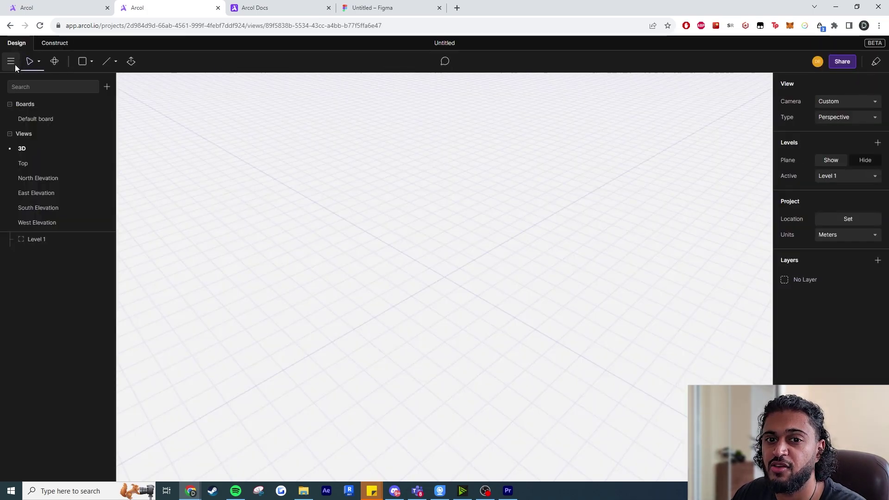
{"action": "left_click", "coordinate": [15, 65]}
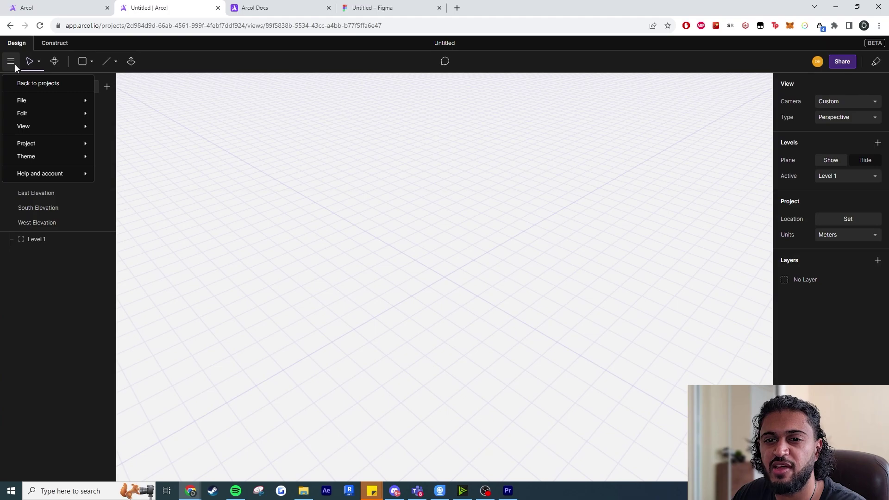
{"action": "mouse_move", "coordinate": [37, 143]}
{"action": "mouse_move", "coordinate": [139, 143]}
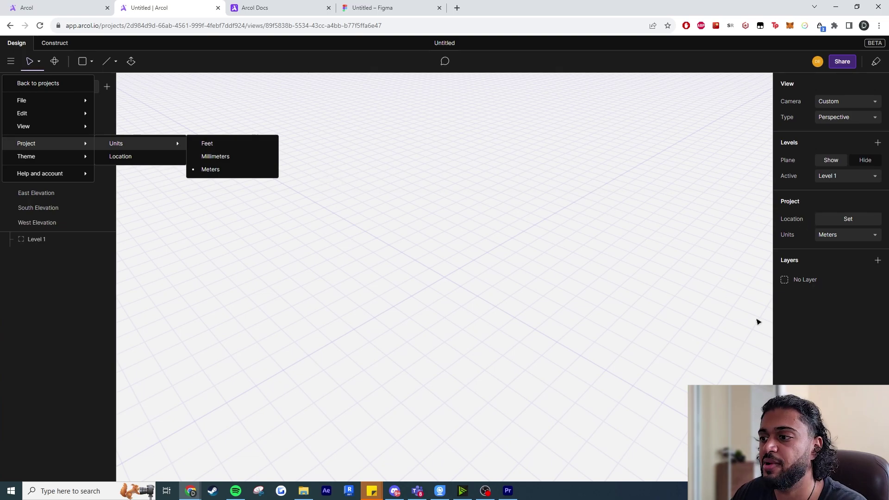
Step: Search 'kings cross london' in Project Location and pin Kings Crescent, Hackney
{"action": "left_click", "coordinate": [121, 157]}
{"action": "left_click", "coordinate": [275, 114]}
{"action": "type", "text": "kings cr"}
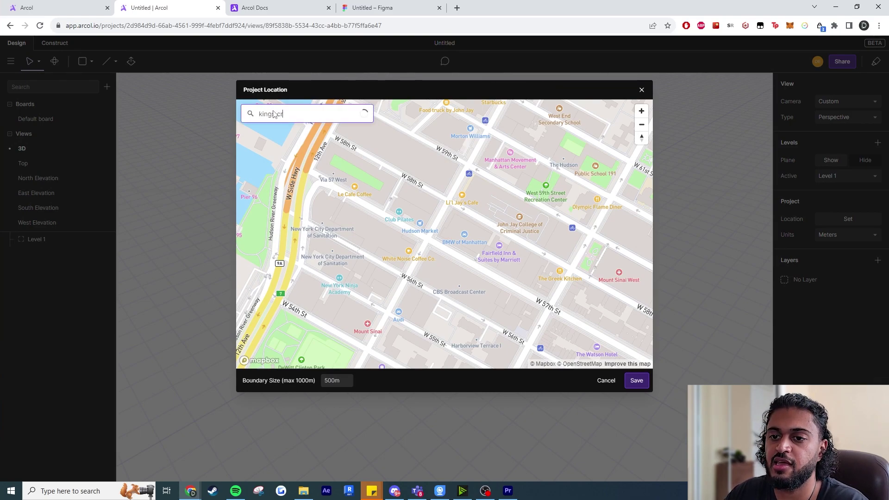
{"action": "type", "text": "oss"}
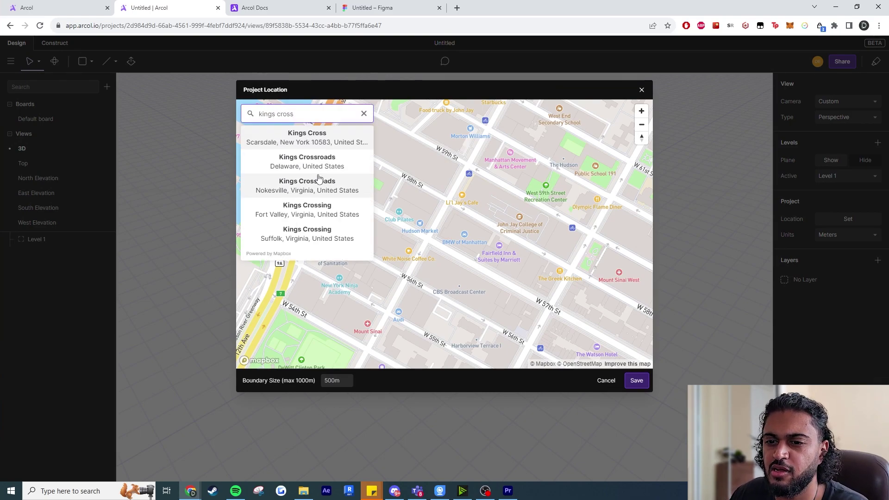
{"action": "type", "text": " london"}
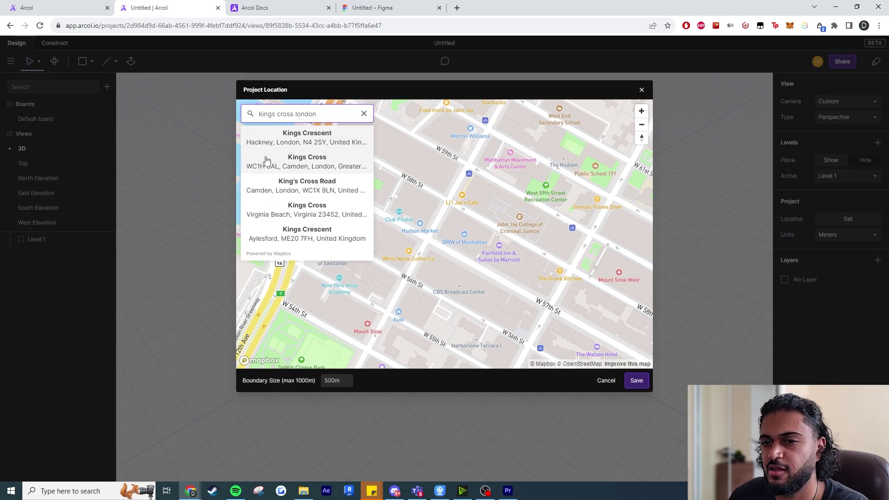
{"action": "left_click", "coordinate": [279, 135]}
{"action": "double_click", "coordinate": [279, 114]}
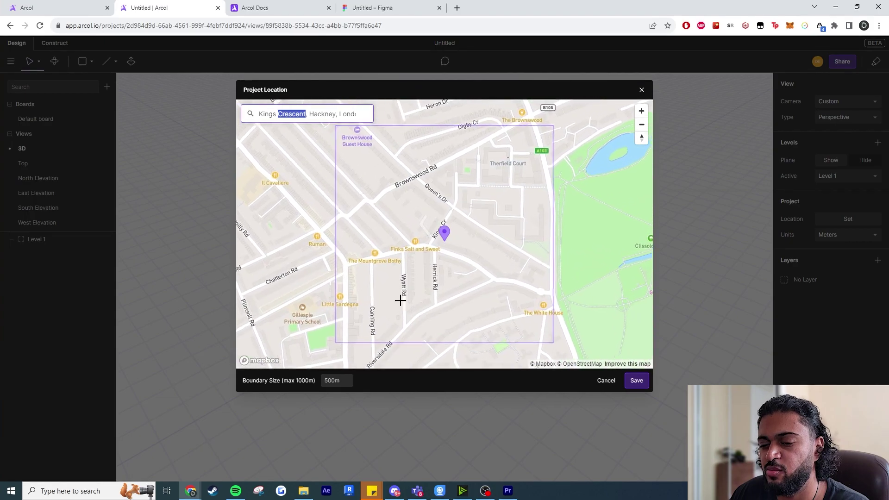
{"action": "scroll", "coordinate": [391, 287], "scroll_direction": "down", "scroll_amount": 5}
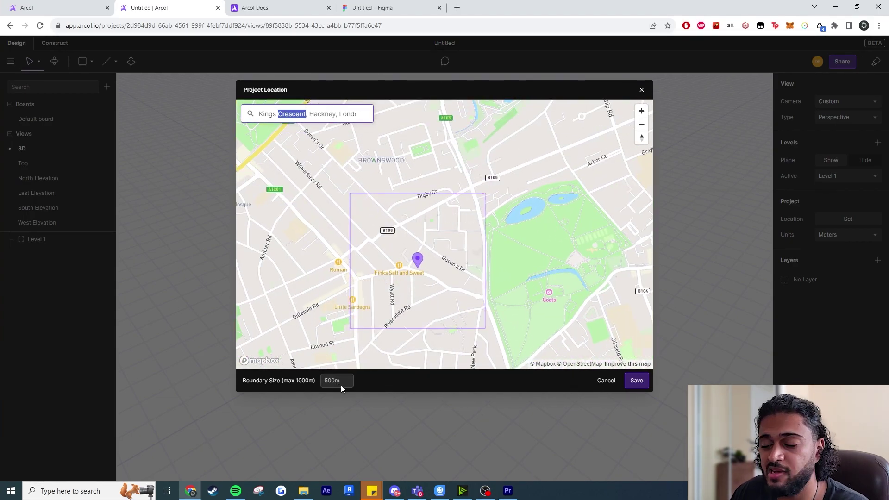
Step: Save the Hackney project location and orbit around the loaded site context
{"action": "left_click", "coordinate": [636, 381]}
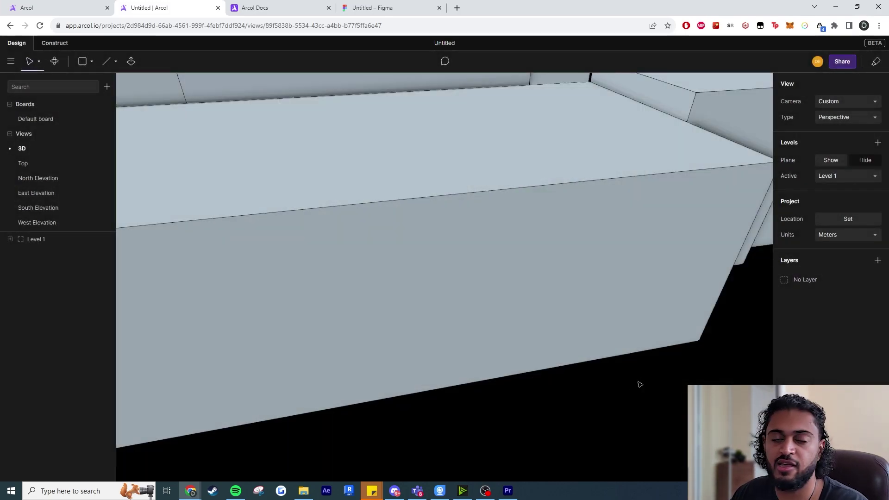
{"action": "scroll", "coordinate": [609, 271], "scroll_direction": "down", "scroll_amount": 10}
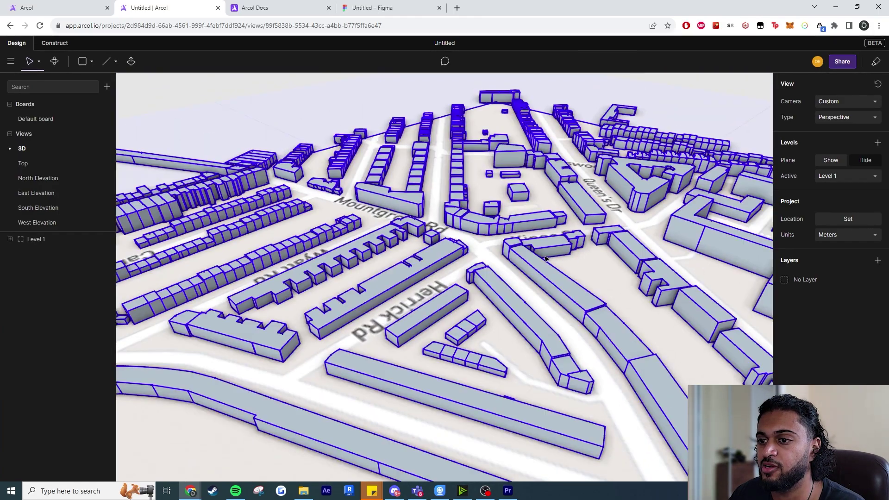
{"action": "scroll", "coordinate": [546, 260], "scroll_direction": "down", "scroll_amount": 5}
{"action": "right_click_drag", "start_coordinate": [546, 259], "coordinate": [380, 267]}
{"action": "middle_click_drag", "start_coordinate": [381, 268], "coordinate": [397, 274]}
{"action": "scroll", "coordinate": [397, 274], "scroll_direction": "up", "scroll_amount": 5}
{"action": "scroll", "coordinate": [398, 274], "scroll_direction": "down", "scroll_amount": 5}
{"action": "right_click_drag", "start_coordinate": [397, 274], "coordinate": [384, 276]}
{"action": "scroll", "coordinate": [385, 276], "scroll_direction": "up", "scroll_amount": 5}
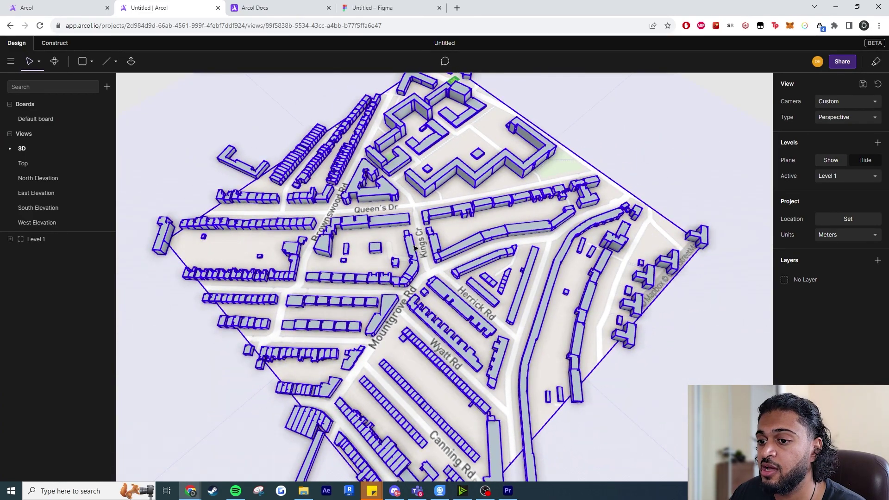
{"action": "scroll", "coordinate": [435, 244], "scroll_direction": "up", "scroll_amount": 3}
Step: Expand Site Context, delete Building 396 near Kings Crescent, and reload the page
{"action": "double_click", "coordinate": [453, 250]}
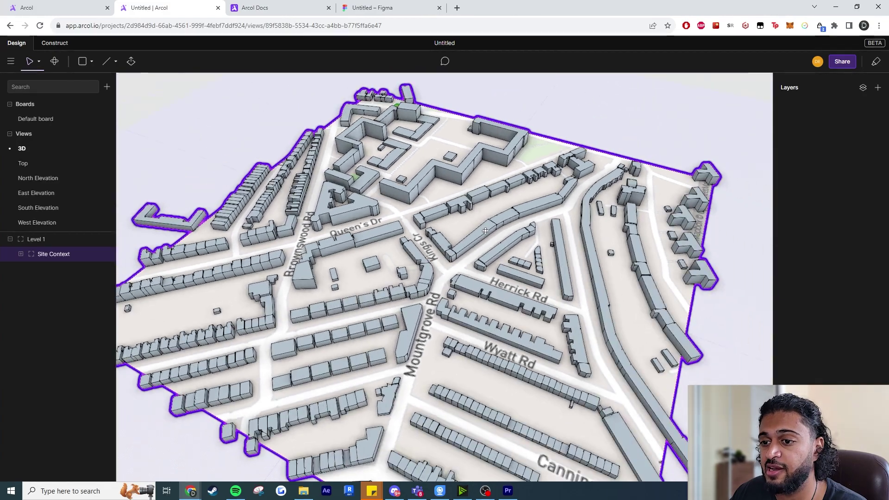
{"action": "left_click", "coordinate": [640, 110]}
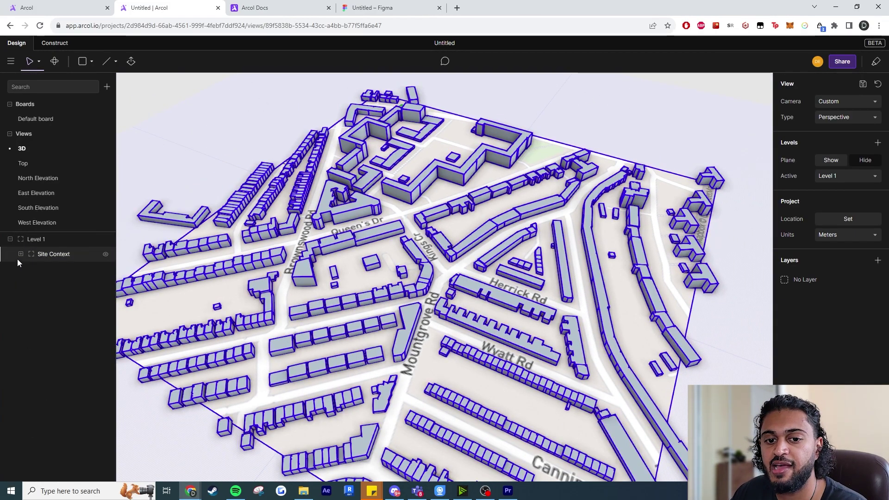
{"action": "left_click", "coordinate": [20, 255]}
{"action": "left_click", "coordinate": [20, 255]}
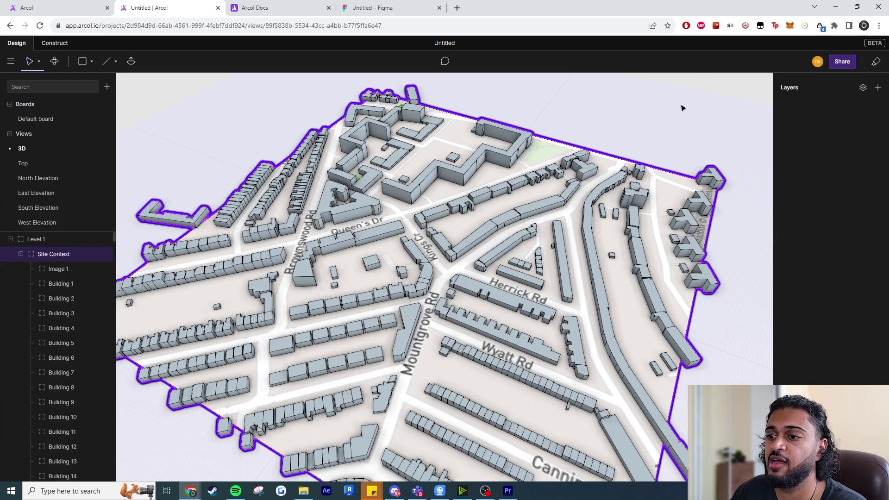
{"action": "left_click", "coordinate": [659, 131]}
{"action": "right_click_drag", "start_coordinate": [663, 185], "coordinate": [703, 370]}
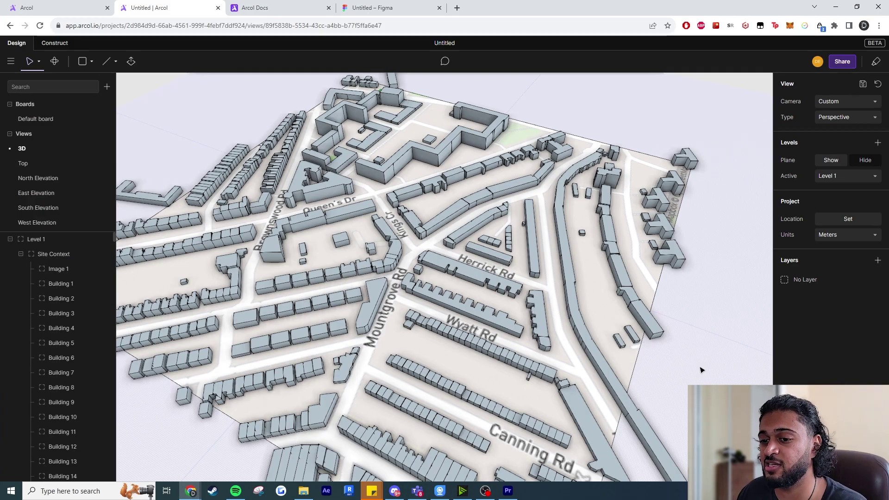
{"action": "scroll", "coordinate": [345, 271], "scroll_direction": "up", "scroll_amount": 5}
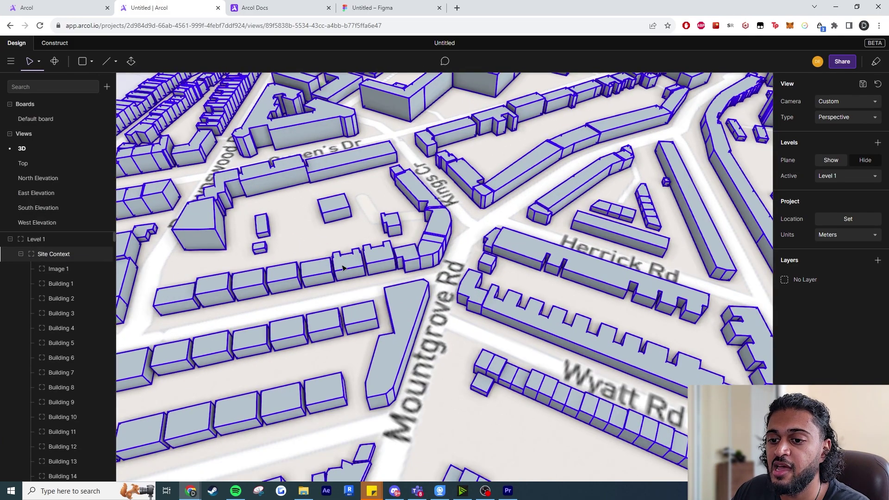
{"action": "left_click", "coordinate": [343, 267]}
{"action": "key", "text": "Delete"}
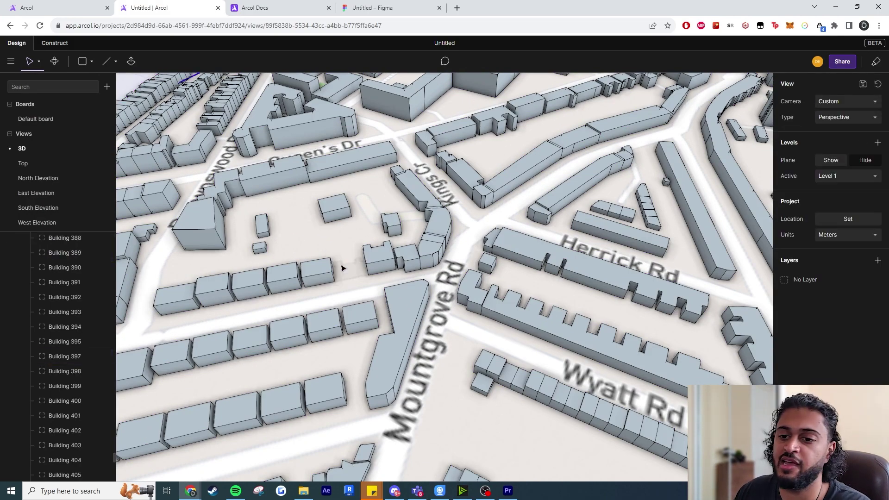
{"action": "scroll", "coordinate": [343, 267], "scroll_direction": "down", "scroll_amount": 5}
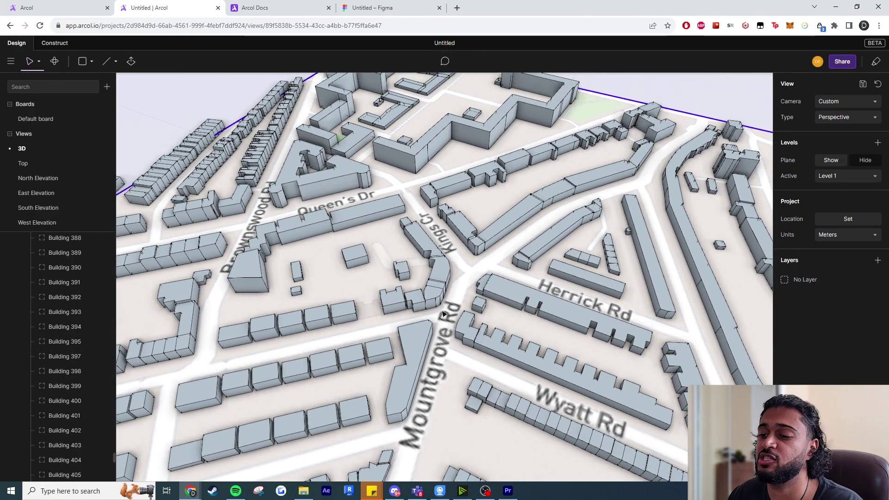
{"action": "scroll", "coordinate": [394, 280], "scroll_direction": "down", "scroll_amount": 3}
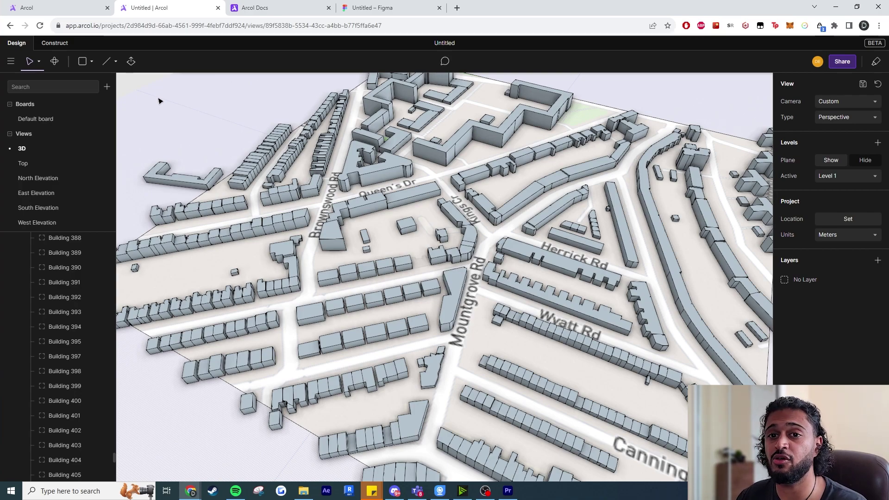
{"action": "left_click", "coordinate": [161, 26]}
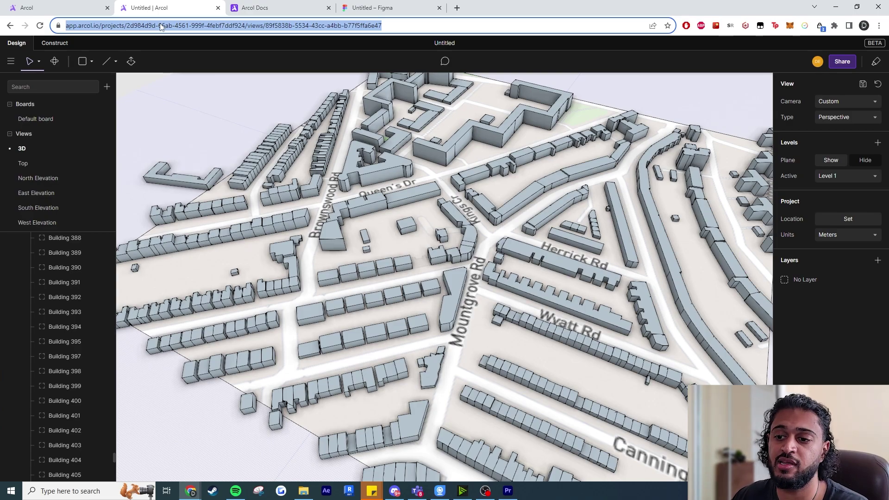
{"action": "key", "text": "Return"}
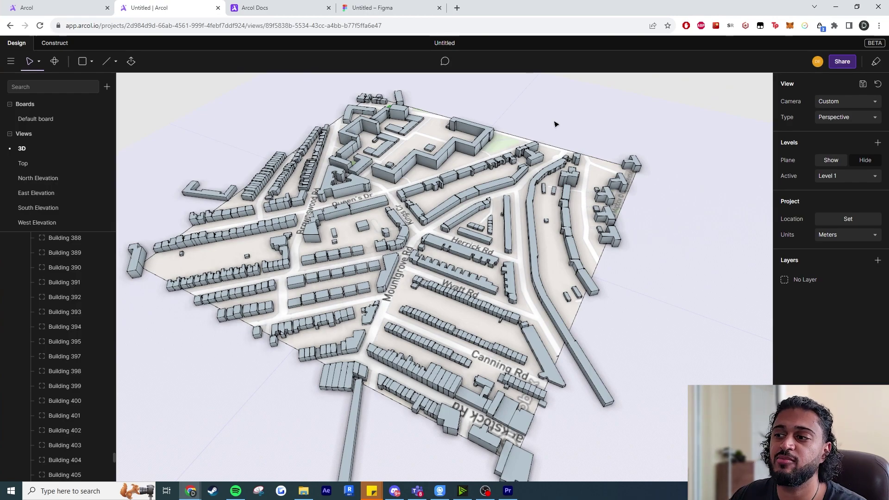
Step: From the projects list's Examples, open a copy of 520 West 28th Street
{"action": "left_click", "coordinate": [11, 61]}
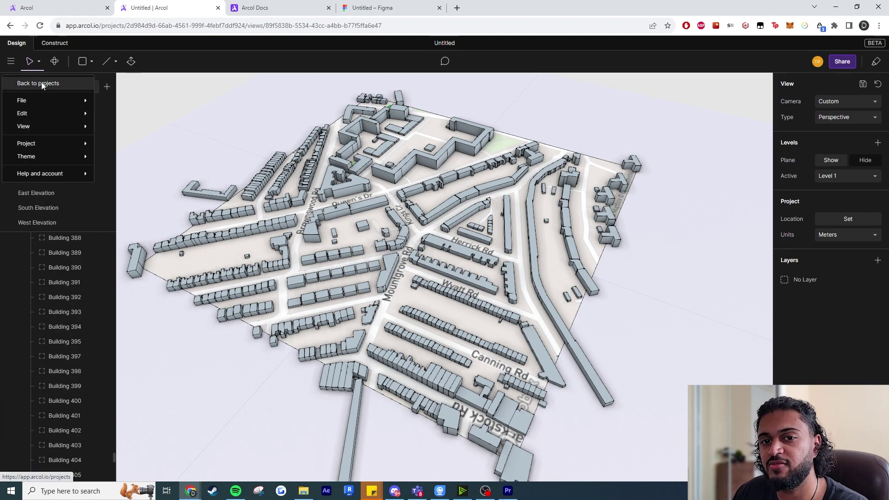
{"action": "left_click", "coordinate": [42, 84]}
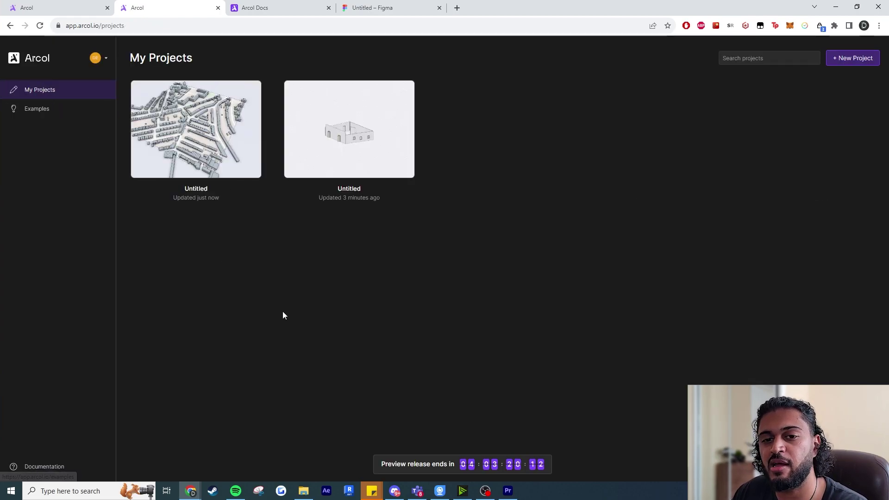
{"action": "left_click", "coordinate": [79, 112]}
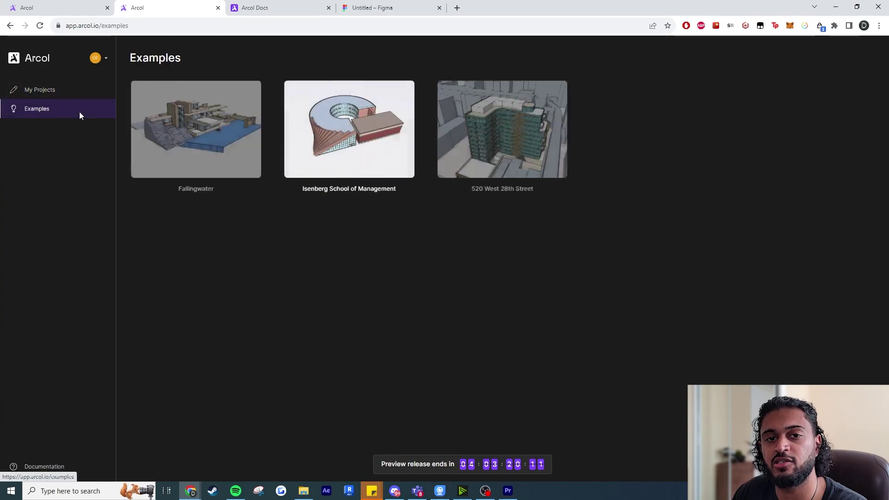
{"action": "left_click", "coordinate": [485, 141]}
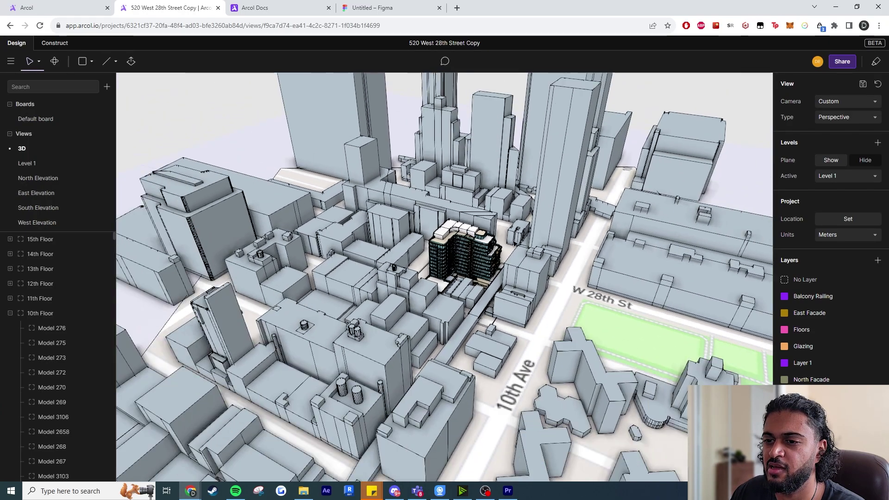
{"action": "left_click", "coordinate": [514, 243]}
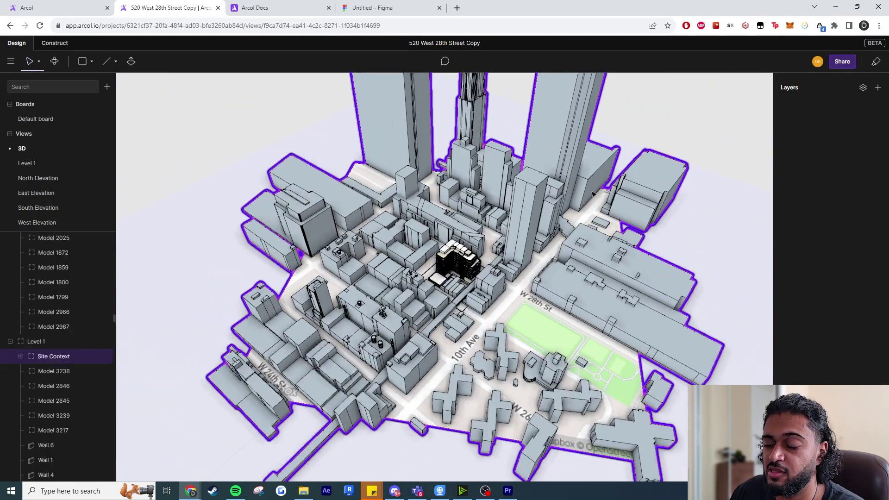
{"action": "left_click", "coordinate": [701, 241]}
{"action": "scroll", "coordinate": [445, 259], "scroll_direction": "up", "scroll_amount": 5}
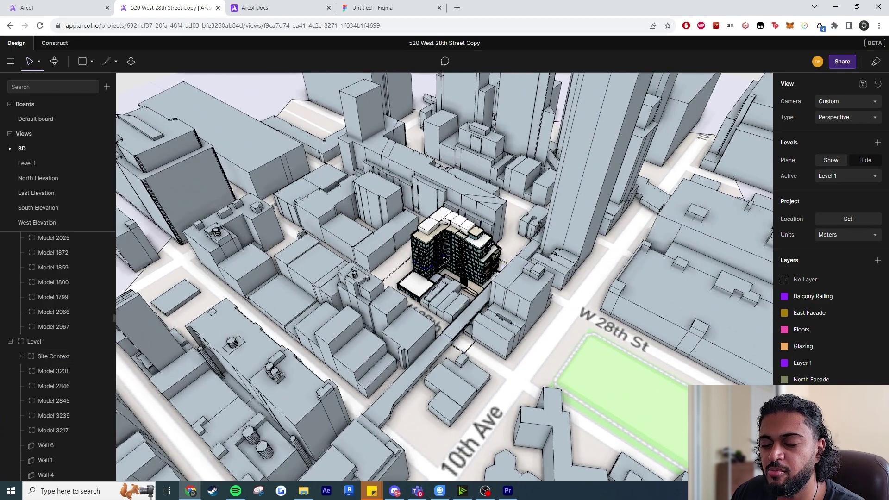
{"action": "scroll", "coordinate": [445, 259], "scroll_direction": "up", "scroll_amount": 10}
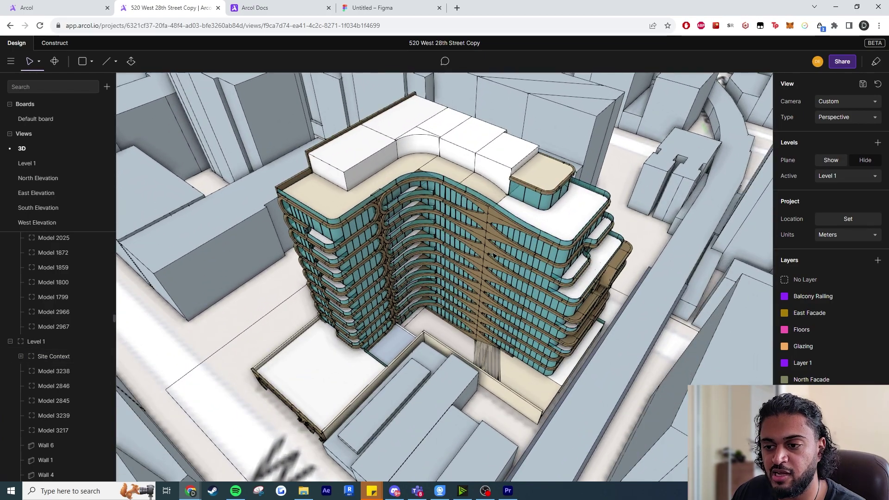
{"action": "left_click", "coordinate": [493, 256]}
{"action": "right_click_drag", "start_coordinate": [494, 256], "coordinate": [519, 239]}
{"action": "key", "text": "Escape"}
{"action": "left_click", "coordinate": [493, 236]}
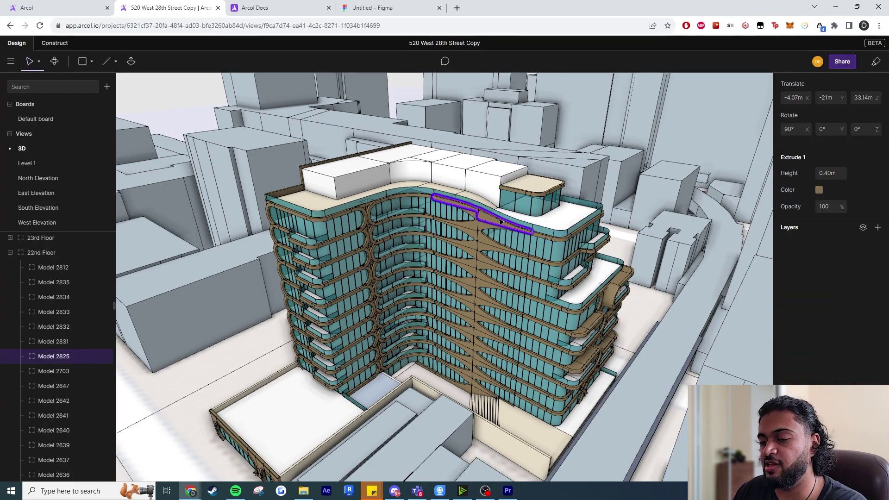
{"action": "key", "text": "Escape"}
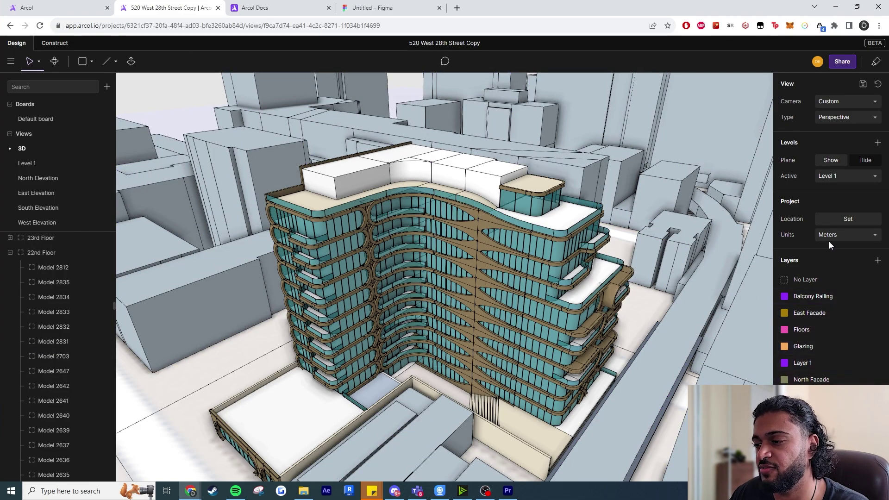
{"action": "middle_click_drag", "start_coordinate": [688, 229], "coordinate": [444, 268]}
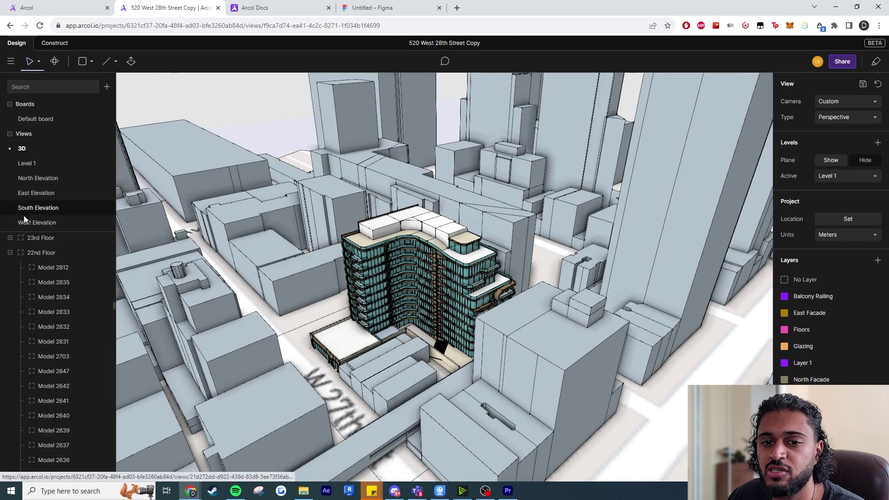
Step: Zoom into the Level 1 plan, view North Elevation, then show the Default board
{"action": "left_click", "coordinate": [14, 252]}
{"action": "left_click", "coordinate": [36, 162]}
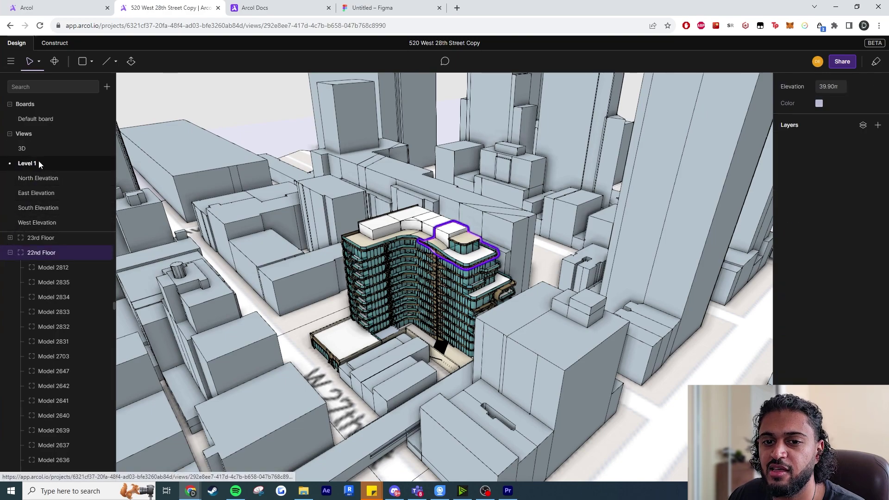
{"action": "scroll", "coordinate": [451, 274], "scroll_direction": "up", "scroll_amount": 5}
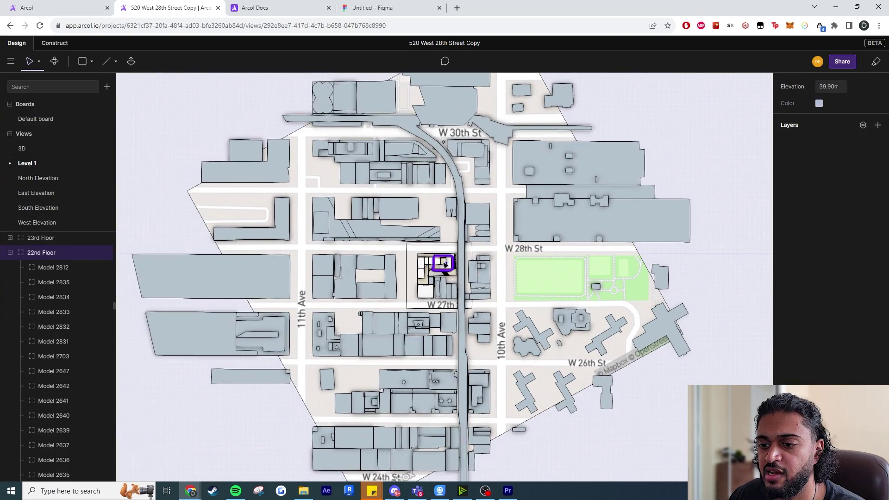
{"action": "key", "text": "Escape"}
{"action": "scroll", "coordinate": [441, 273], "scroll_direction": "up", "scroll_amount": 10}
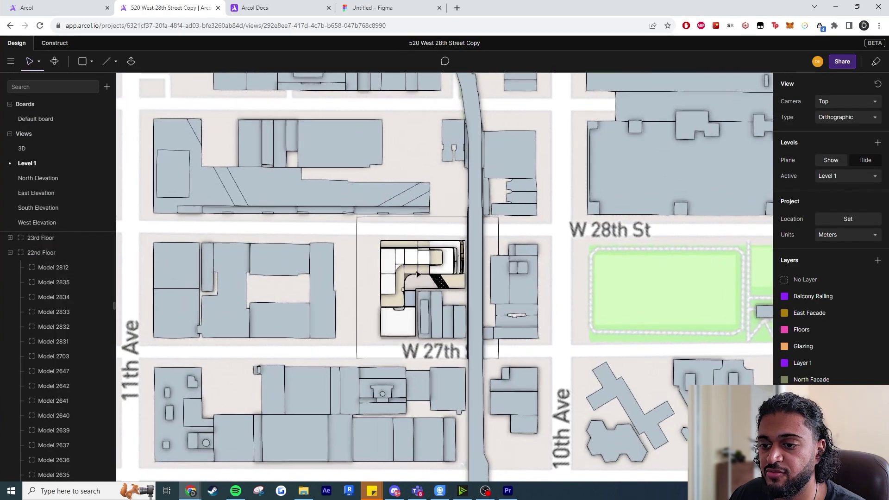
{"action": "scroll", "coordinate": [459, 314], "scroll_direction": "up", "scroll_amount": 2}
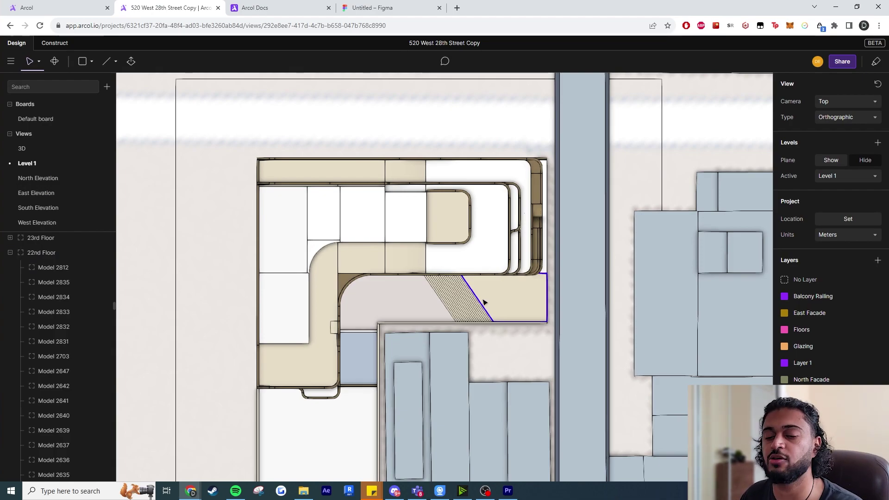
{"action": "left_click", "coordinate": [63, 178]}
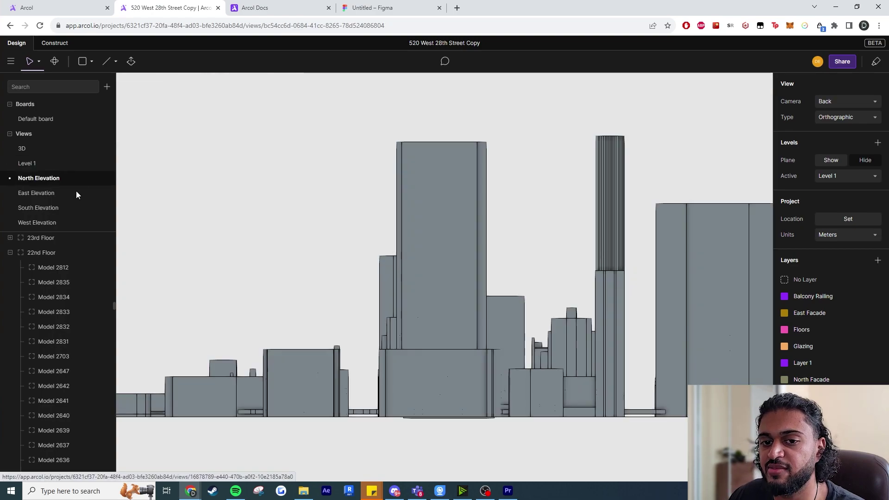
{"action": "left_click", "coordinate": [82, 119]}
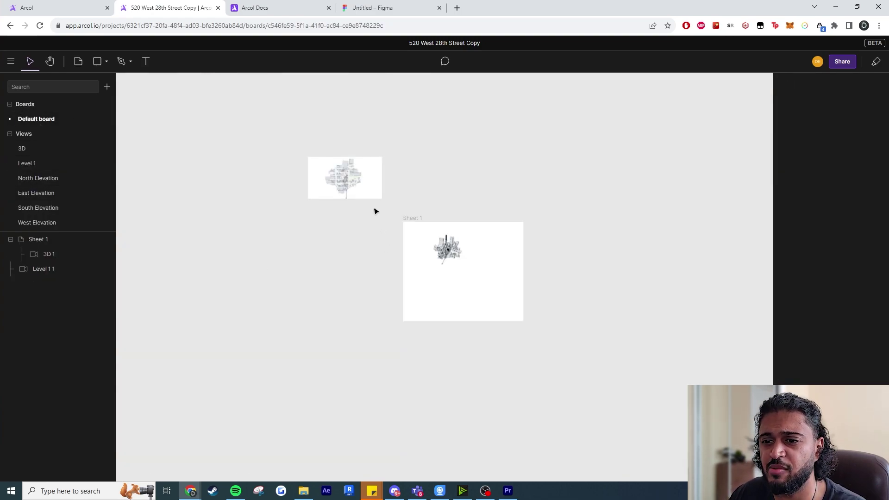
Step: Inspect the Level 1 1 and 3D 1 views on Sheet 1, then orbit the walled room
{"action": "scroll", "coordinate": [348, 191], "scroll_direction": "up", "scroll_amount": 1}
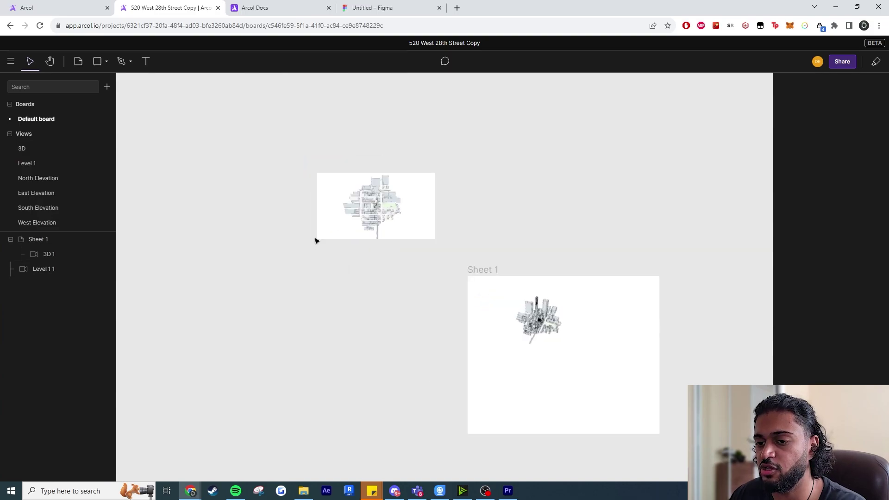
{"action": "left_click", "coordinate": [320, 236]}
{"action": "scroll", "coordinate": [369, 201], "scroll_direction": "up", "scroll_amount": 10, "text": "ctrl"}
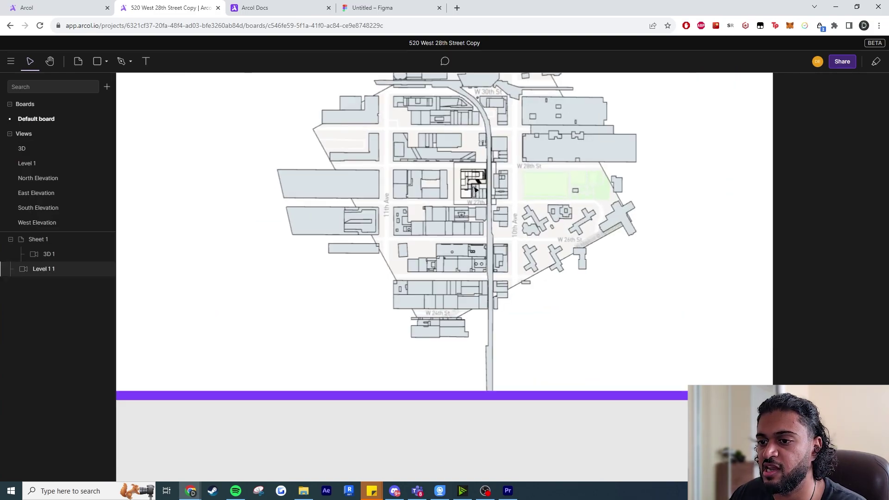
{"action": "scroll", "coordinate": [475, 189], "scroll_direction": "down", "scroll_amount": 10, "text": "ctrl"}
{"action": "scroll", "coordinate": [506, 207], "scroll_direction": "right", "scroll_amount": 5}
{"action": "scroll", "coordinate": [564, 264], "scroll_direction": "down", "scroll_amount": 3}
{"action": "left_click", "coordinate": [466, 232]}
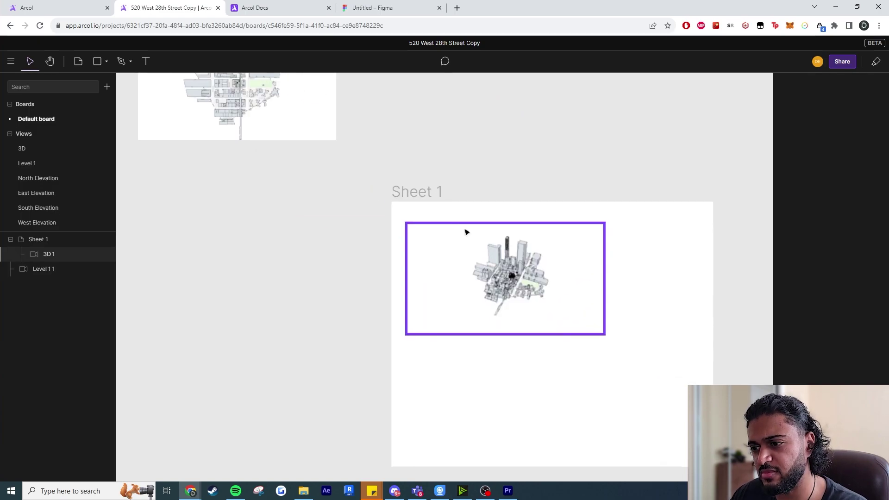
{"action": "left_click", "coordinate": [493, 197]}
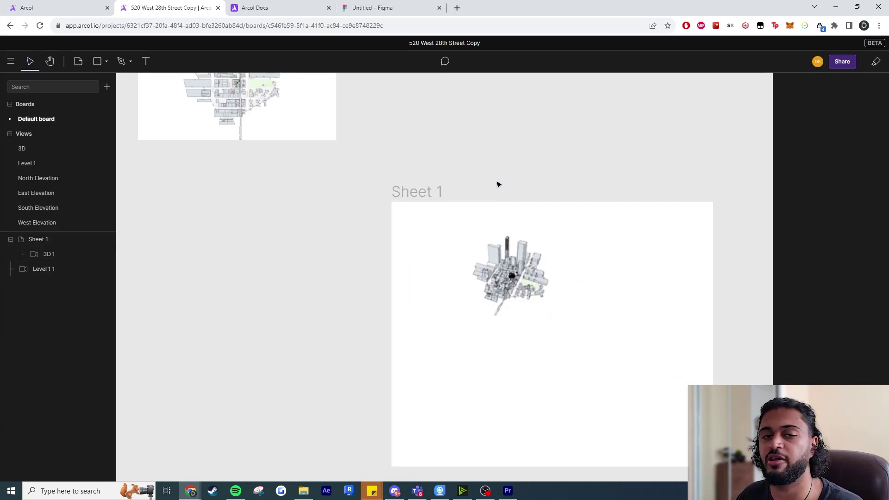
{"action": "scroll", "coordinate": [498, 184], "scroll_direction": "down", "scroll_amount": 3, "text": "ctrl"}
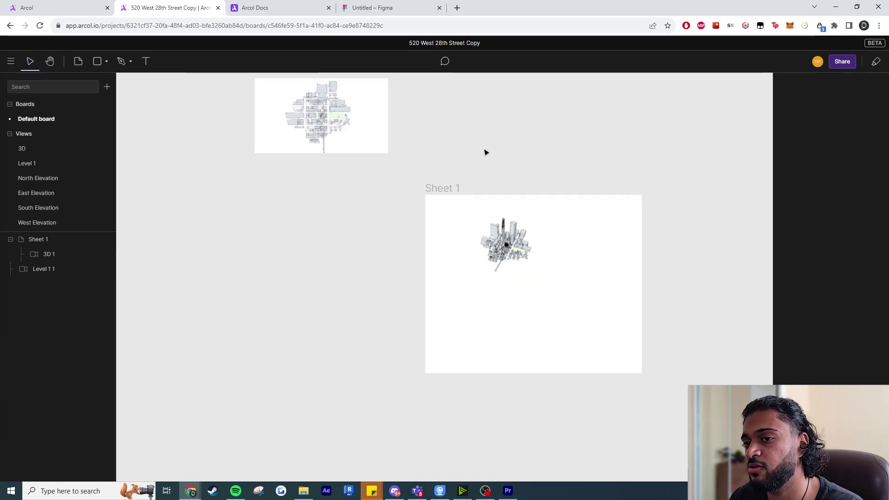
{"action": "scroll", "coordinate": [484, 151], "scroll_direction": "up", "scroll_amount": 2}
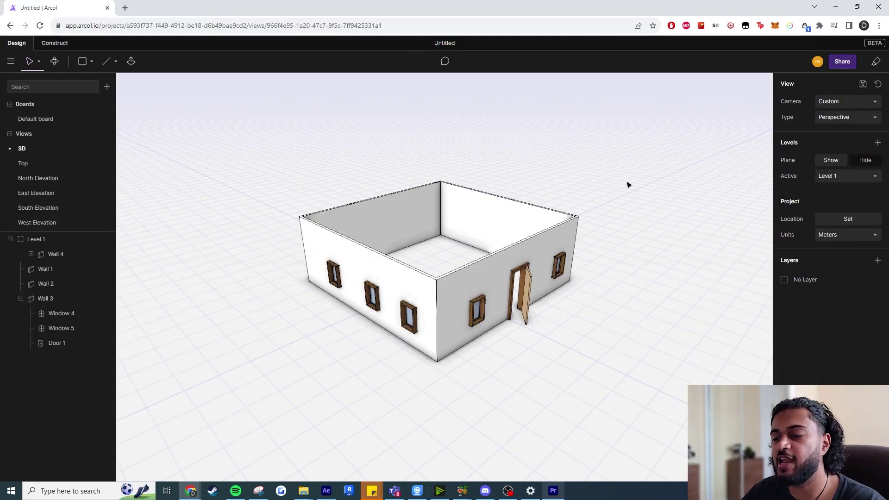
{"action": "mouse_move", "coordinate": [627, 185]}
{"action": "middle_mouse_down"}
{"action": "mouse_move", "coordinate": [599, 181]}
{"action": "mouse_move", "coordinate": [625, 189]}
{"action": "mouse_move", "coordinate": [617, 182]}
{"action": "middle_mouse_up"}
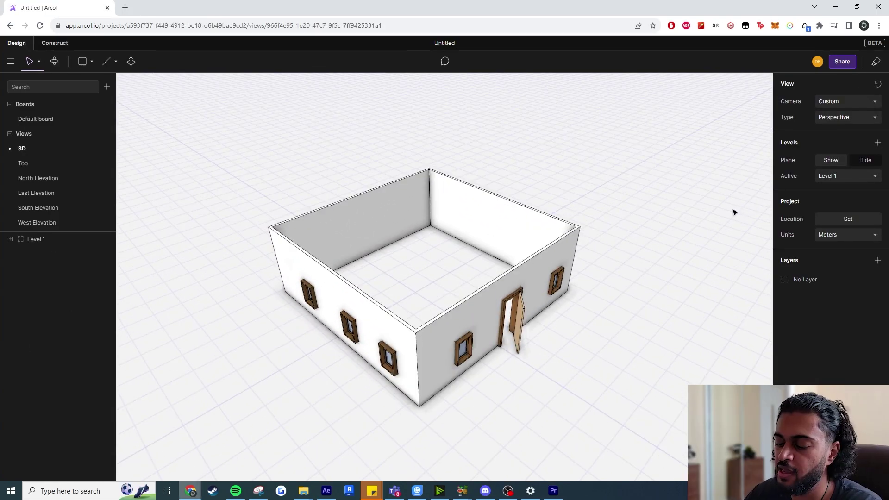
Step: Orbit the room from low and high angles, then show its empty Default board
{"action": "middle_click_drag", "start_coordinate": [619, 221], "coordinate": [610, 215]}
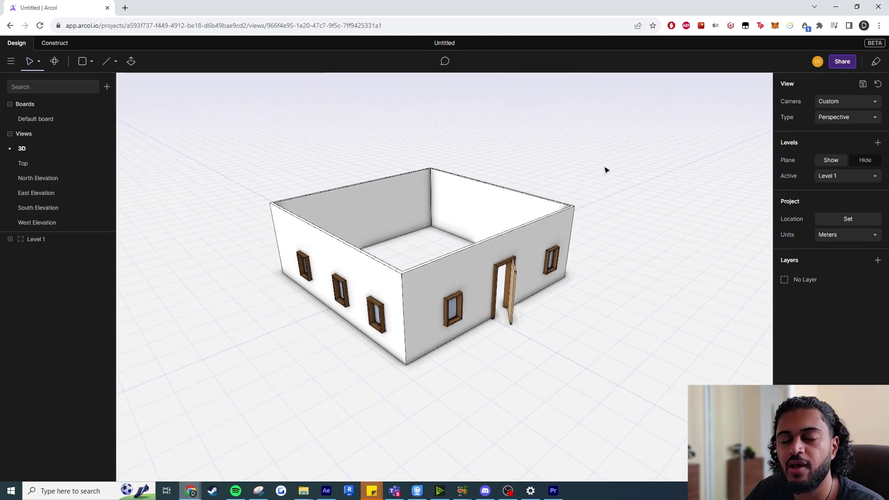
{"action": "middle_click_drag", "start_coordinate": [602, 159], "coordinate": [601, 185]}
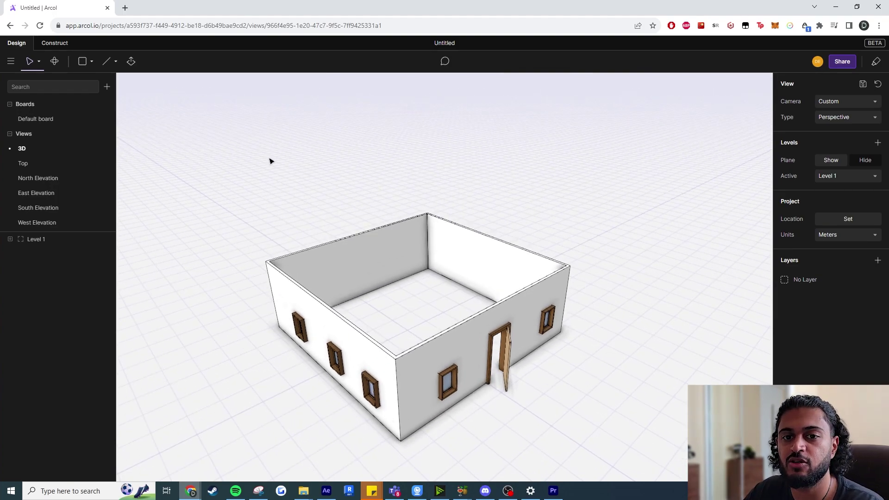
{"action": "left_click", "coordinate": [36, 118]}
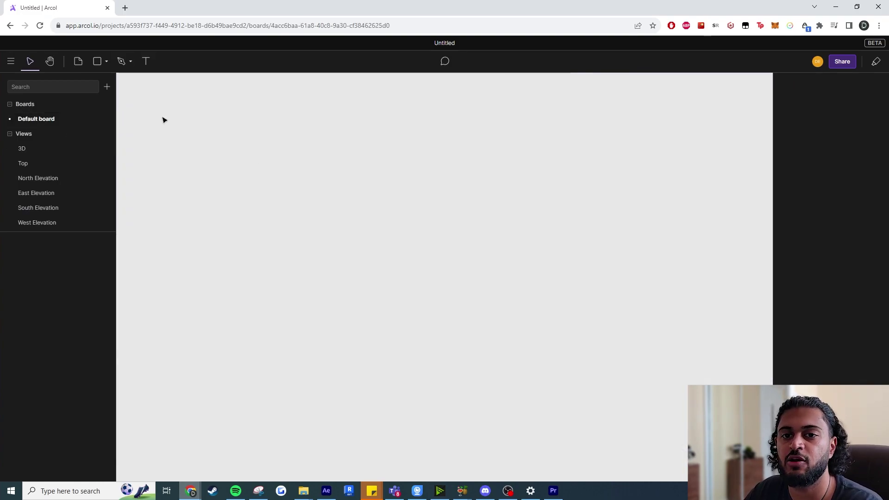
Step: Draw a sheet on the board, size it A1 (841×594 mm), then return to 3D
{"action": "left_click", "coordinate": [79, 62]}
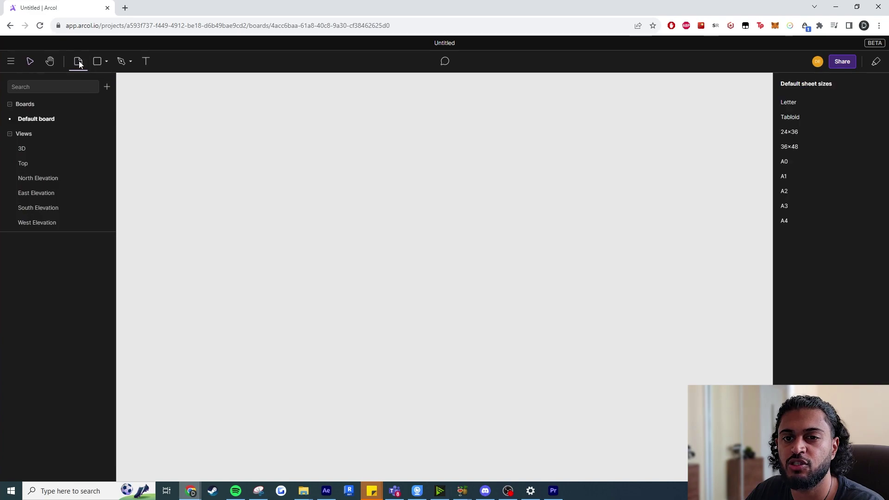
{"action": "mouse_move", "coordinate": [290, 154]}
{"action": "left_mouse_down"}
{"action": "mouse_move", "coordinate": [351, 210]}
{"action": "mouse_move", "coordinate": [504, 307]}
{"action": "left_mouse_up"}
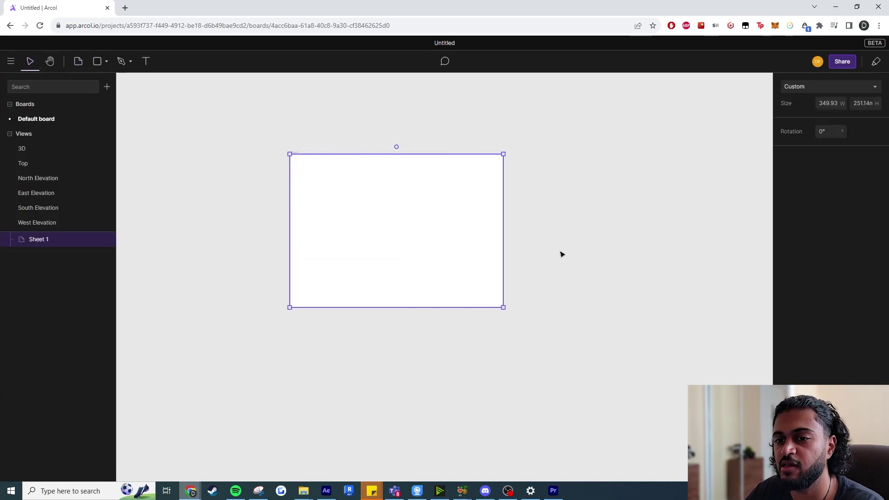
{"action": "left_click", "coordinate": [813, 90]}
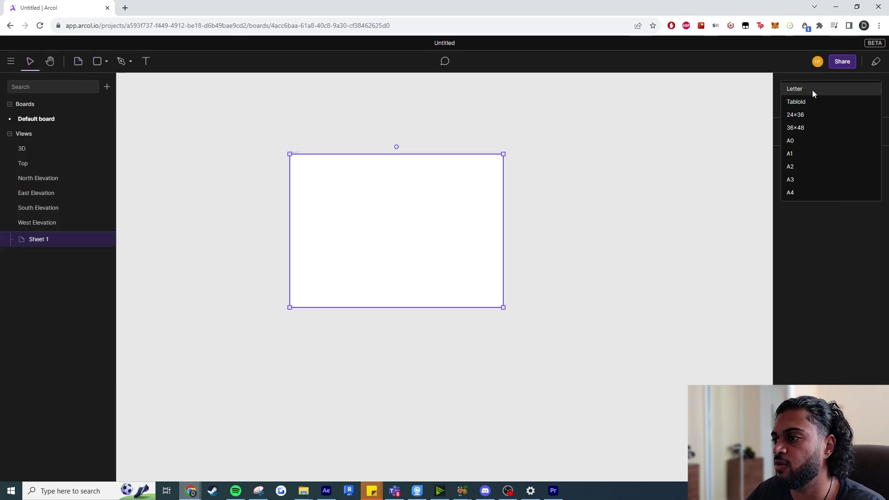
{"action": "left_click", "coordinate": [819, 149]}
{"action": "scroll", "coordinate": [531, 181], "scroll_direction": "down", "scroll_amount": 5}
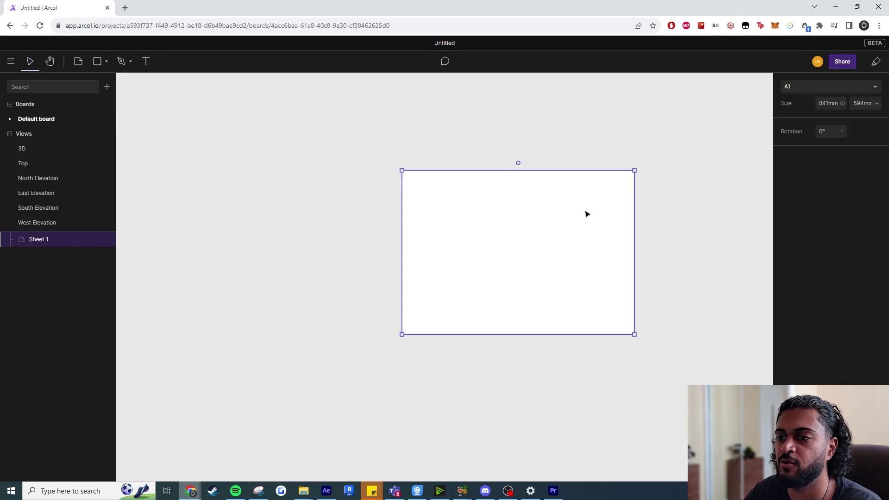
{"action": "scroll", "coordinate": [585, 212], "scroll_direction": "right", "scroll_amount": 3}
{"action": "key", "text": "Escape"}
{"action": "key", "text": "h"}
{"action": "scroll", "coordinate": [522, 237], "scroll_direction": "up", "scroll_amount": 3}
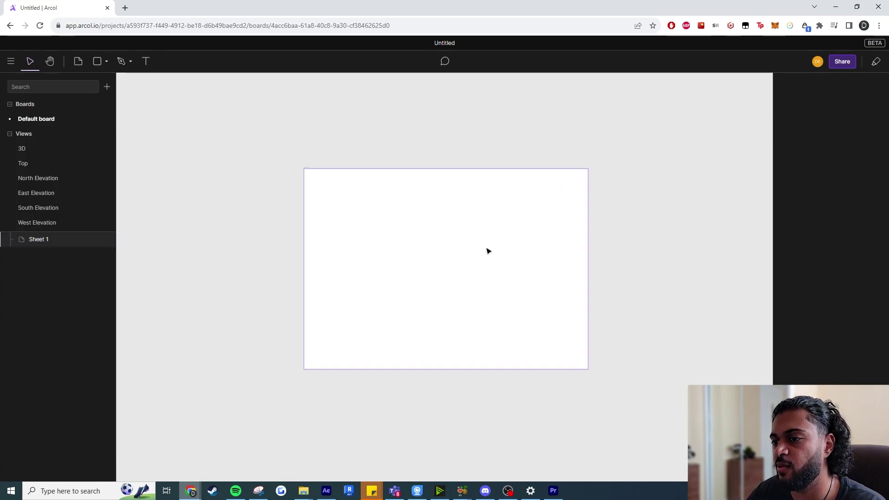
{"action": "key", "text": "v"}
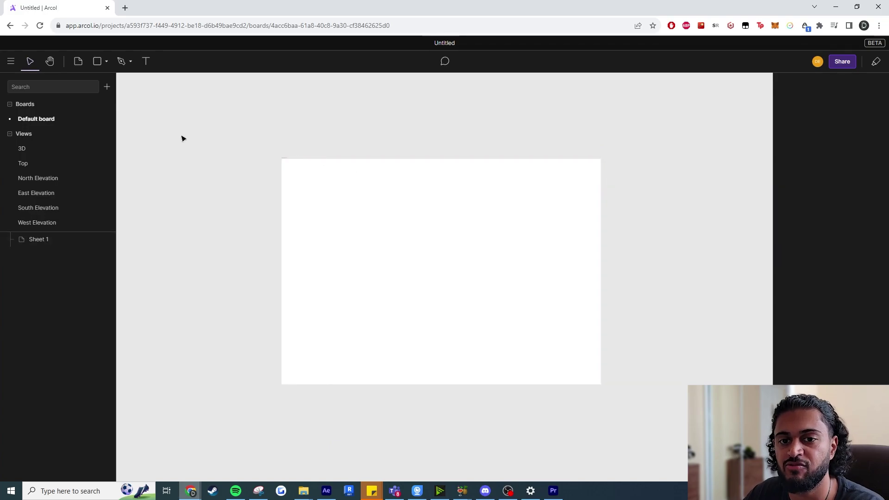
{"action": "left_click", "coordinate": [58, 150]}
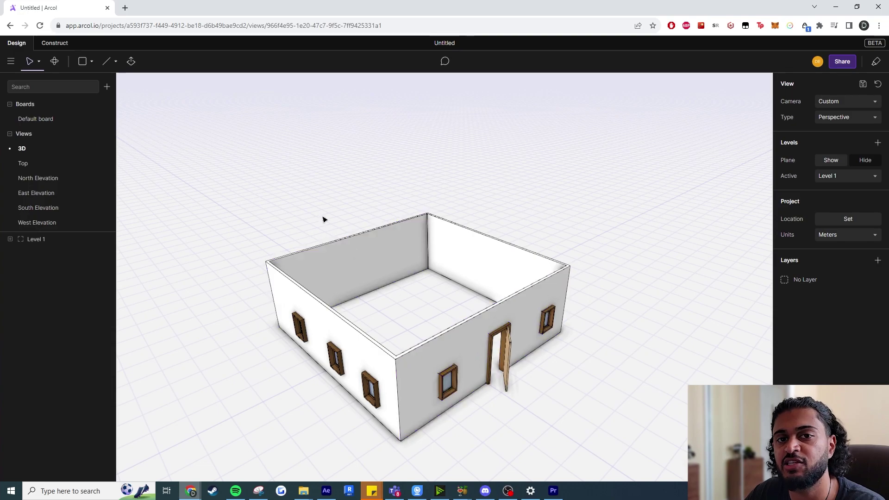
Step: Drop South Elevation and East Elevation onto Sheet 1 and arrange them side by side
{"action": "left_click", "coordinate": [60, 120]}
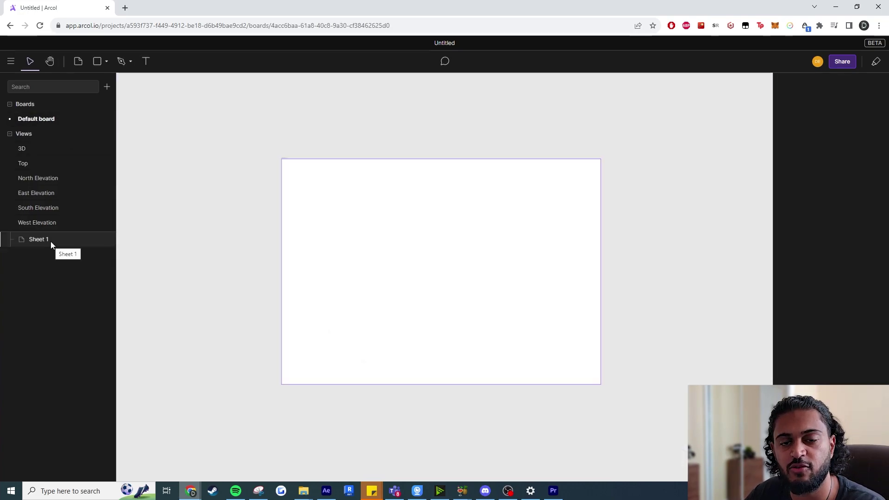
{"action": "left_click_drag", "start_coordinate": [55, 208], "coordinate": [365, 214]}
{"action": "left_click", "coordinate": [60, 195]}
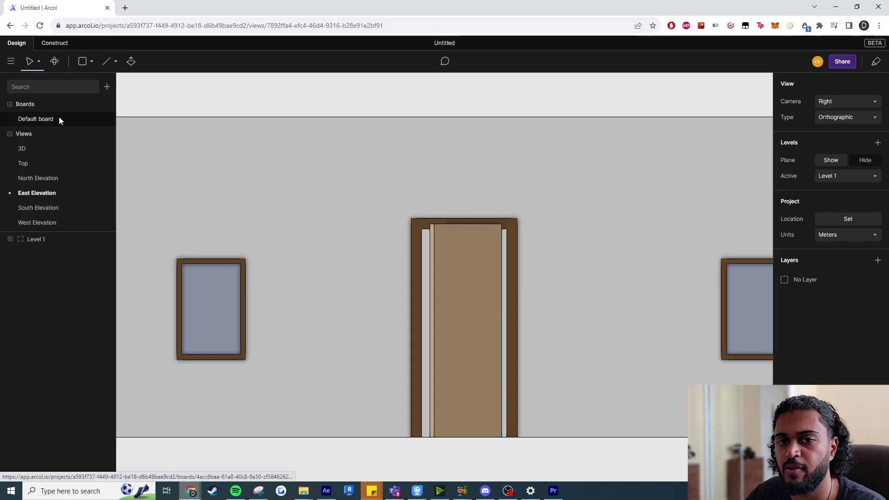
{"action": "left_click", "coordinate": [60, 118]}
{"action": "left_click_drag", "start_coordinate": [50, 196], "coordinate": [484, 216]}
{"action": "scroll", "coordinate": [410, 236], "scroll_direction": "up", "scroll_amount": 3}
{"action": "left_click_drag", "start_coordinate": [369, 204], "coordinate": [338, 211]}
{"action": "left_click_drag", "start_coordinate": [558, 193], "coordinate": [566, 213]}
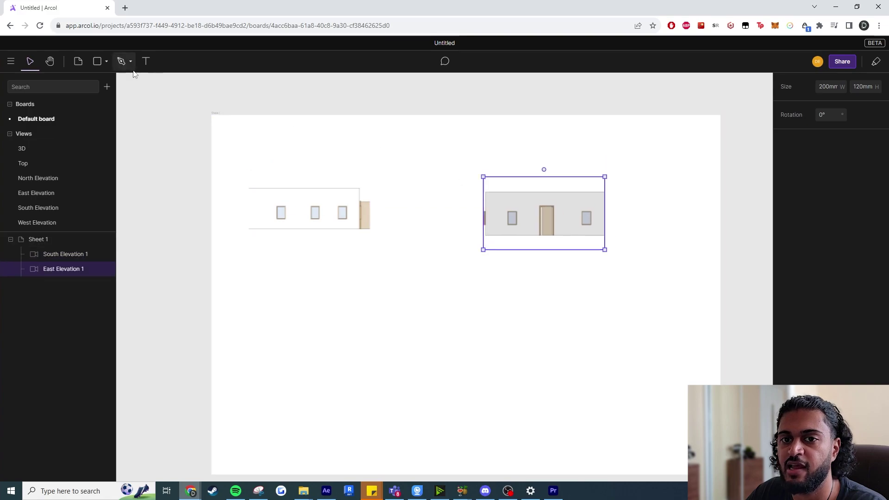
Step: Add an 'asdsadas' text label to Sheet 1 and check the viewport selections
{"action": "left_click", "coordinate": [145, 61]}
{"action": "left_click", "coordinate": [263, 157]}
{"action": "key", "text": "Escape"}
{"action": "type", "text": "asdsadas"}
{"action": "left_click", "coordinate": [389, 158]}
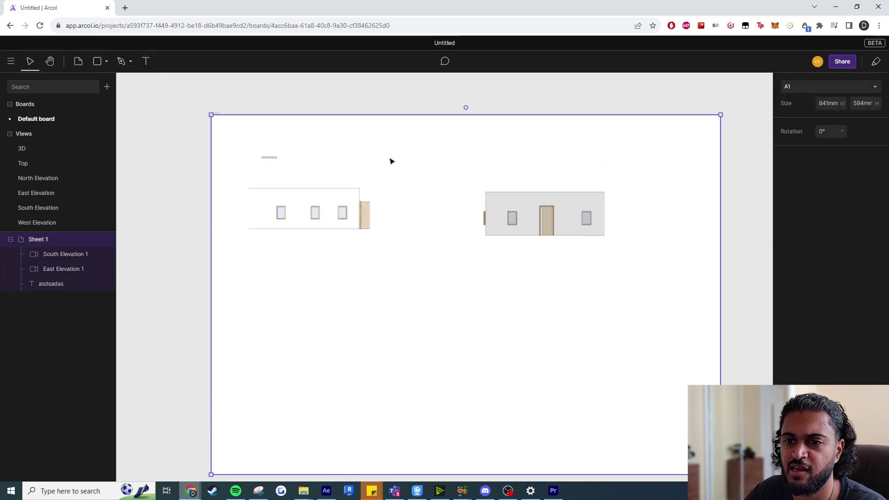
{"action": "left_click", "coordinate": [284, 182]}
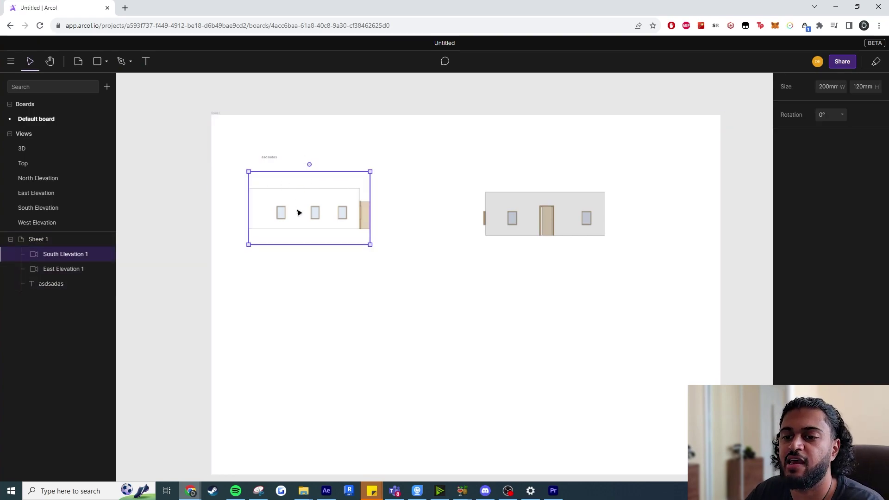
{"action": "scroll", "coordinate": [540, 252], "scroll_direction": "up", "scroll_amount": 5, "text": "ctrl"}
{"action": "scroll", "coordinate": [532, 273], "scroll_direction": "down", "scroll_amount": 5, "text": "ctrl"}
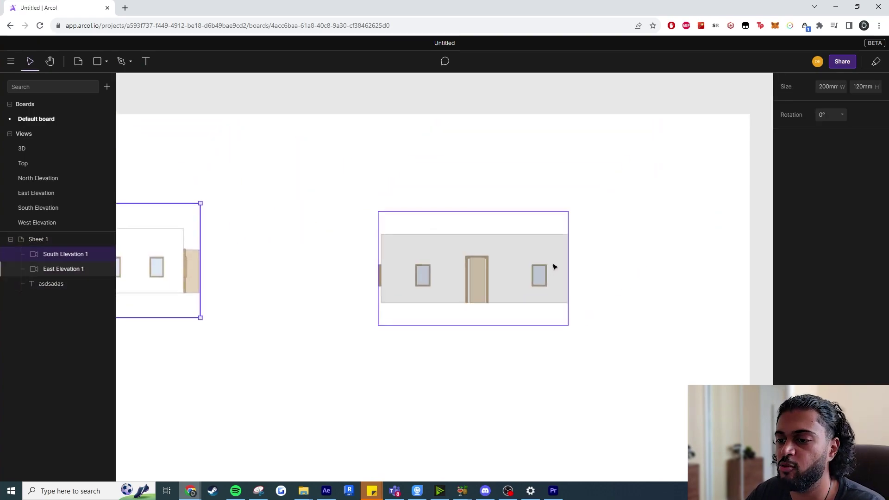
{"action": "left_click", "coordinate": [582, 266]}
{"action": "left_click", "coordinate": [374, 124]}
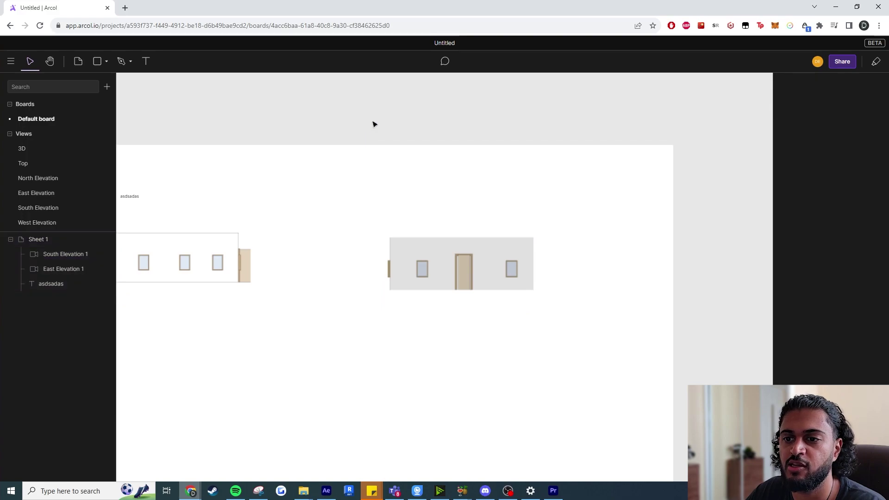
Step: Pin a comment on the east elevation asking a colleague to move the door
{"action": "left_click", "coordinate": [446, 61]}
{"action": "left_click", "coordinate": [467, 239]}
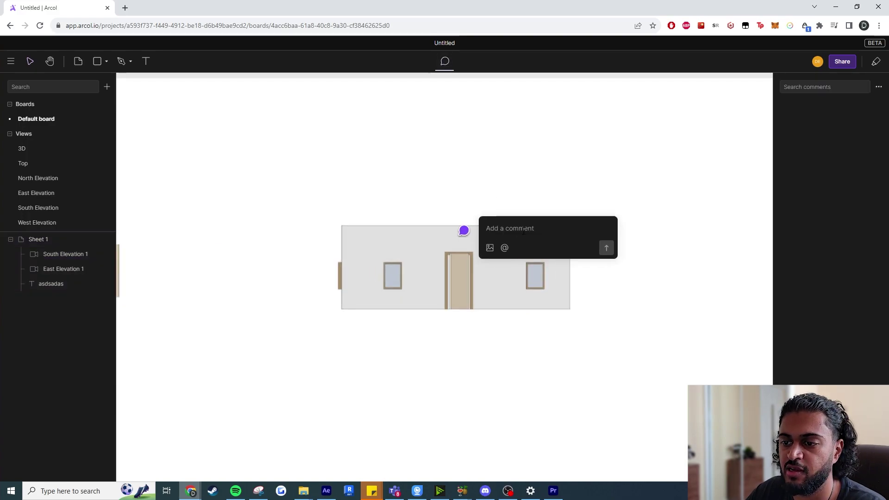
{"action": "type", "text": "Dev pelase ca"}
{"action": "key", "text": "BackSpace"}
{"action": "key", "text": "BackSpace"}
{"action": "key", "text": "BackSpace"}
{"action": "key", "text": "BackSpace"}
{"action": "key", "text": "BackSpace"}
{"action": "key", "text": "BackSpace"}
{"action": "key", "text": "BackSpace"}
{"action": "key", "text": "BackSpace"}
{"action": "type", "text": "lease can you move the door"}
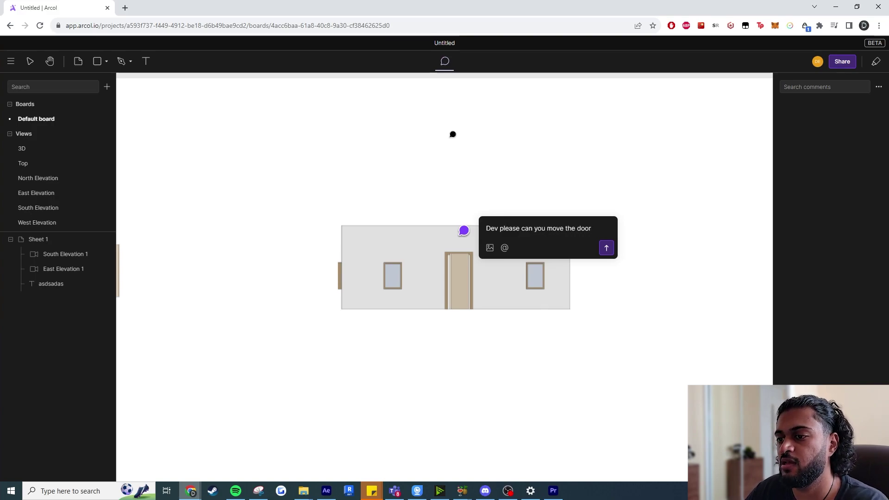
{"action": "key", "text": "Escape"}
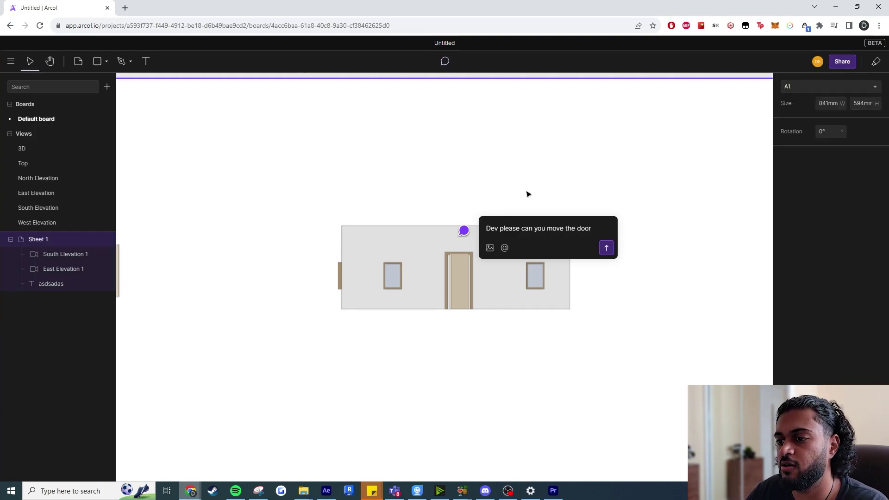
{"action": "left_click", "coordinate": [604, 250]}
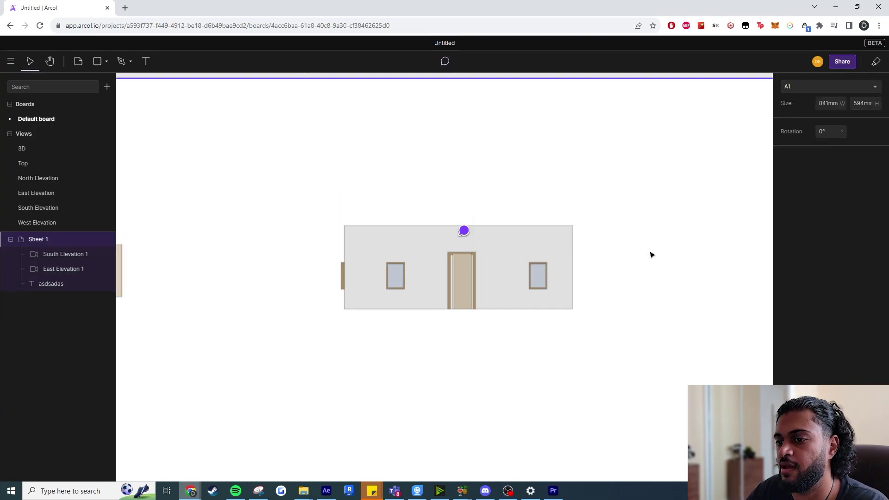
Step: Zoom out to the sheet, then reopen the east elevation comment to check it and close it
{"action": "scroll", "coordinate": [652, 254], "scroll_direction": "down", "scroll_amount": 5, "text": "ctrl"}
{"action": "left_click", "coordinate": [476, 151]}
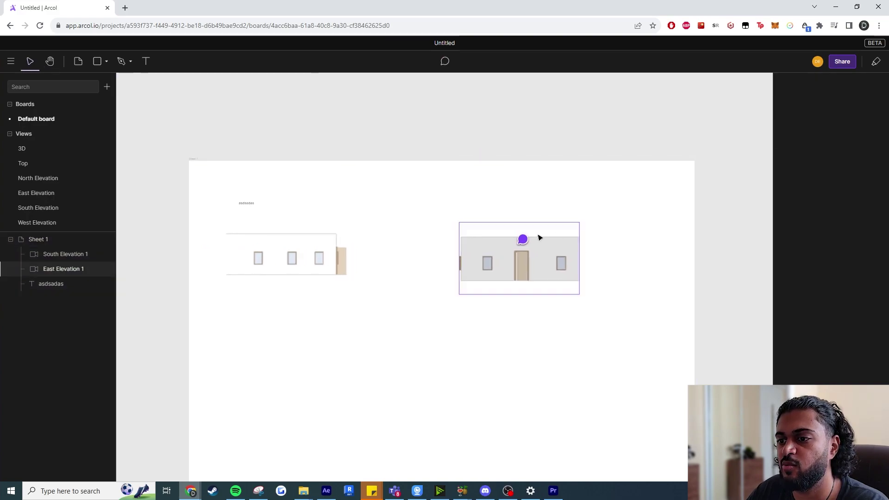
{"action": "left_click", "coordinate": [522, 240]}
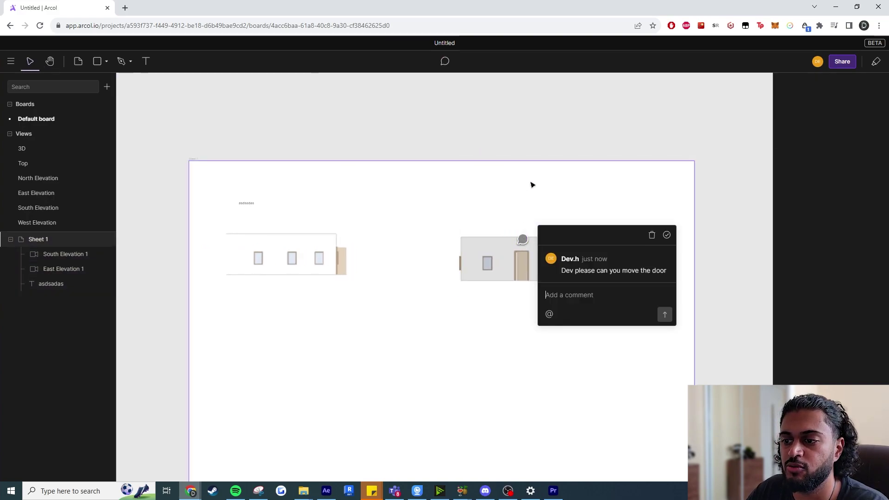
{"action": "left_click", "coordinate": [573, 139]}
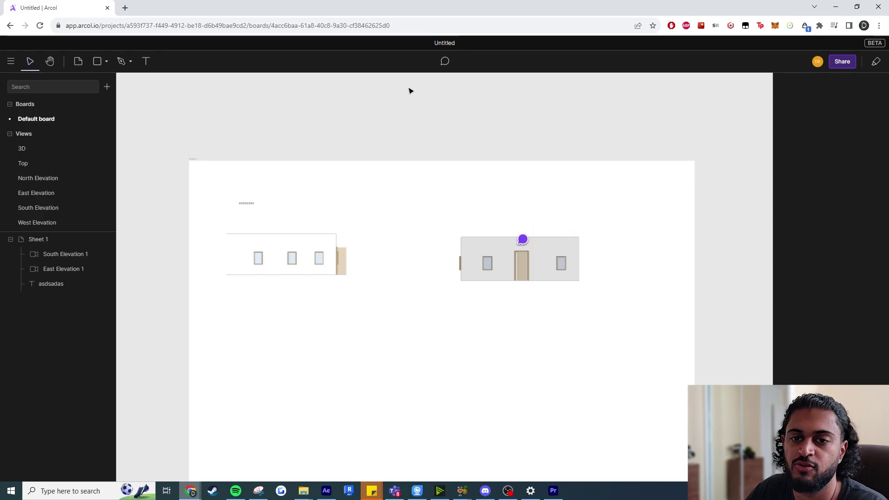
Step: In the 3D view, slide Door 1 further left along Wall 3, then return to the elevation board
{"action": "left_click", "coordinate": [56, 151]}
{"action": "left_click", "coordinate": [502, 357]}
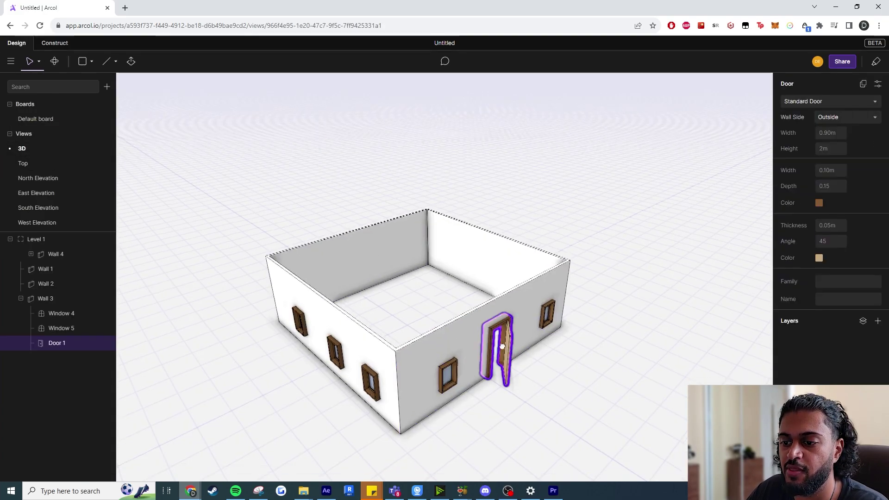
{"action": "left_click_drag", "start_coordinate": [494, 316], "coordinate": [420, 342]}
{"action": "left_click", "coordinate": [442, 330]}
{"action": "left_click", "coordinate": [455, 346]}
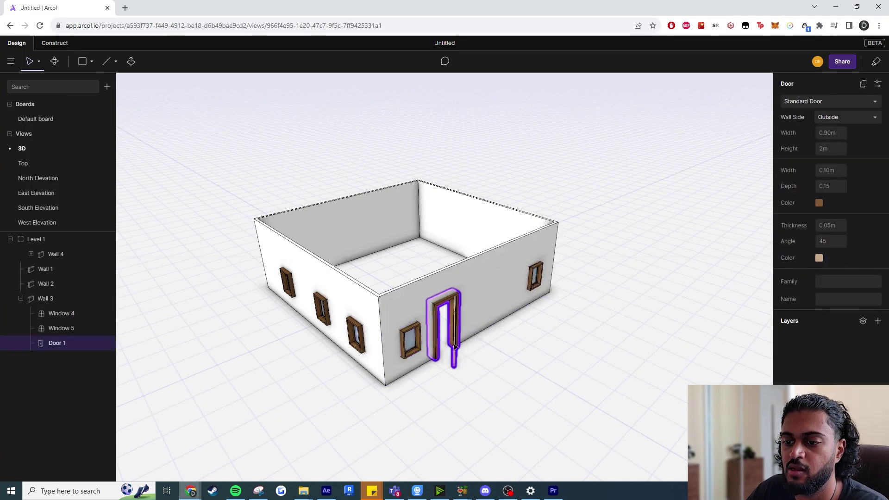
{"action": "left_click", "coordinate": [354, 130]}
{"action": "left_click", "coordinate": [58, 118]}
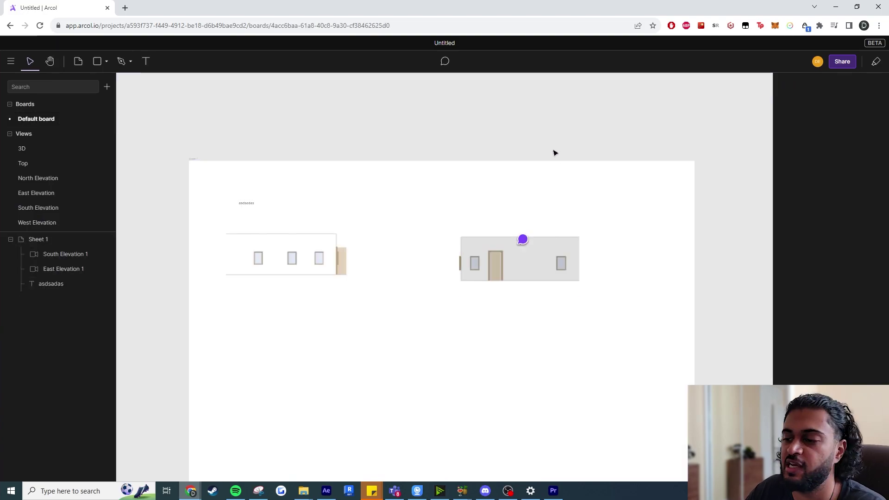
{"action": "scroll", "coordinate": [555, 153], "scroll_direction": "down", "scroll_amount": 3}
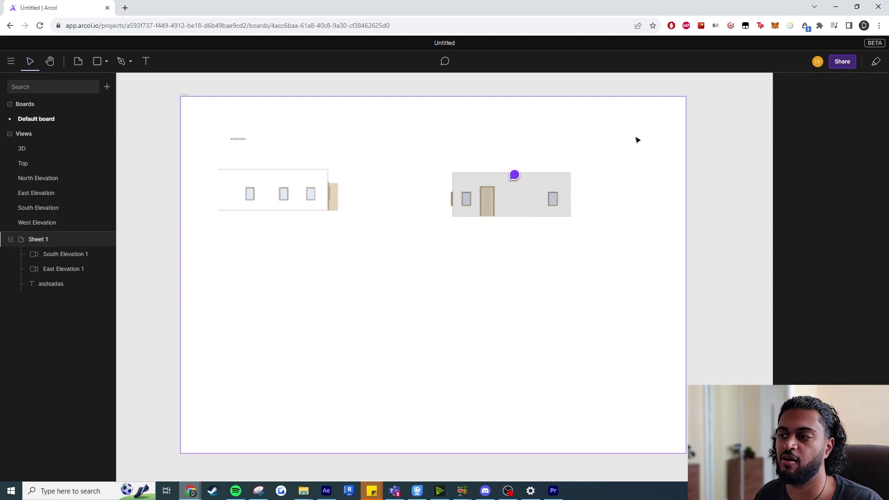
{"action": "scroll", "coordinate": [637, 140], "scroll_direction": "left", "scroll_amount": 3}
{"action": "scroll", "coordinate": [616, 123], "scroll_direction": "down", "scroll_amount": 1, "text": "ctrl"}
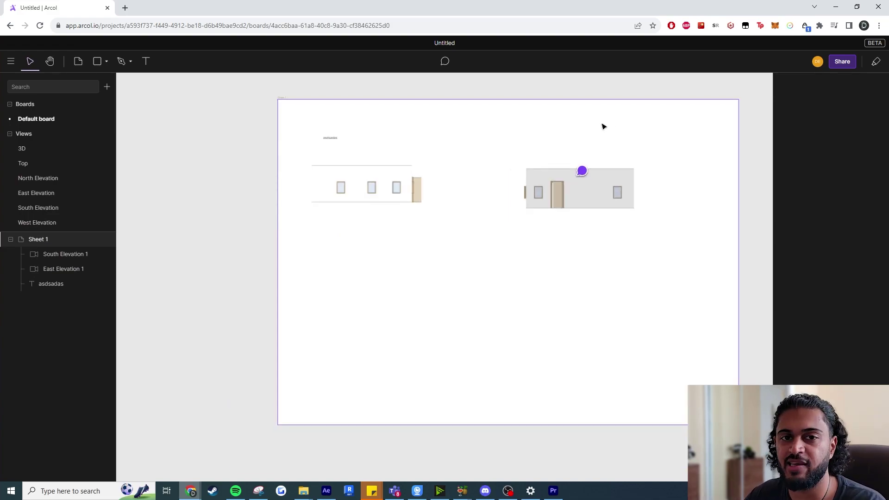
{"action": "scroll", "coordinate": [536, 143], "scroll_direction": "up", "scroll_amount": 3, "text": "ctrl"}
{"action": "key", "text": "h"}
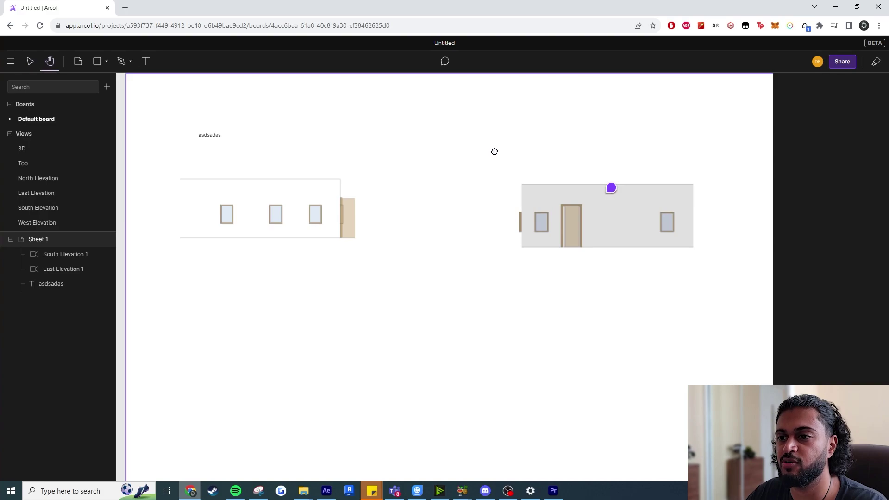
{"action": "scroll", "coordinate": [495, 152], "scroll_direction": "up", "scroll_amount": 1}
{"action": "key", "text": "v"}
{"action": "left_click", "coordinate": [546, 89]}
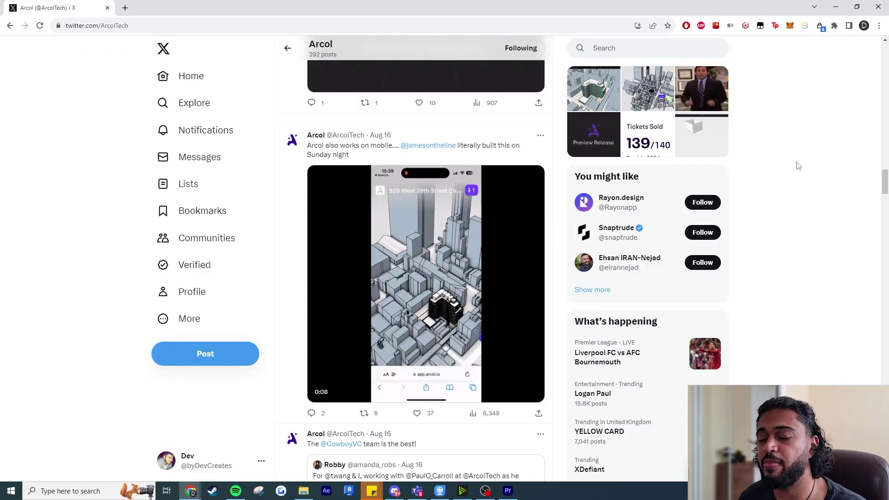
Step: Rewind Arcol's mobile demo tweet video near its start and play it full screen
{"action": "mouse_move", "coordinate": [536, 199]}
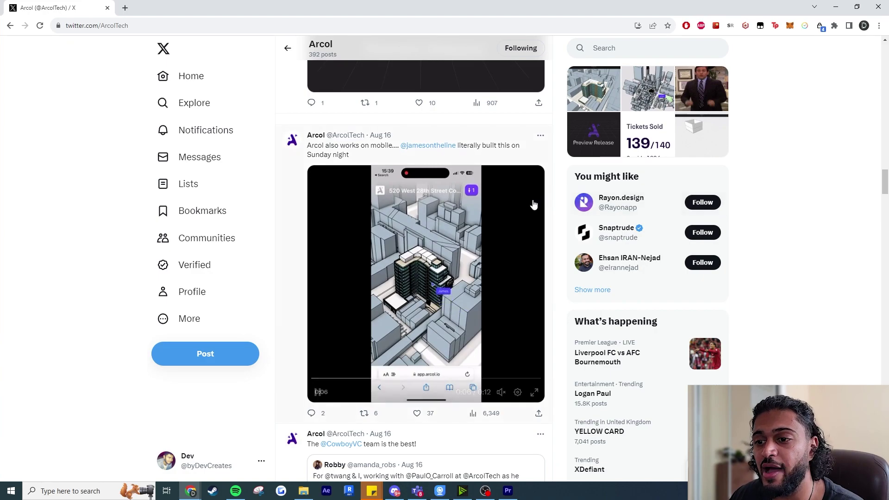
{"action": "left_click", "coordinate": [334, 379]}
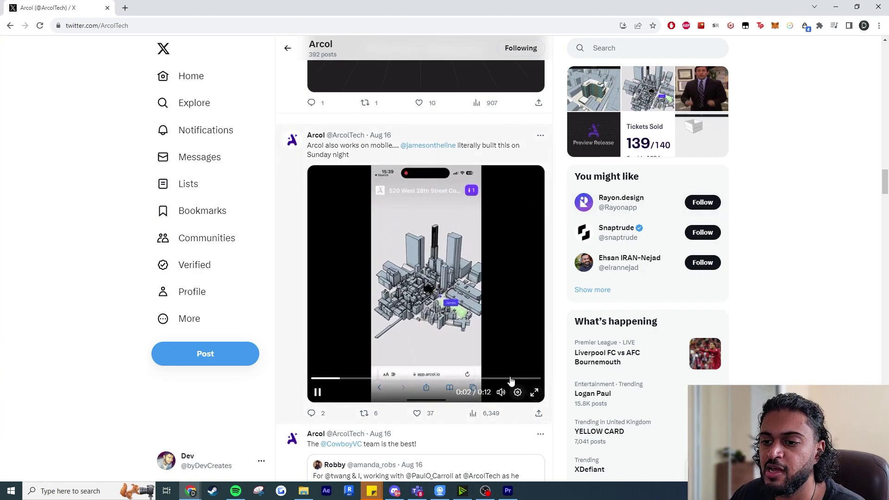
{"action": "left_click", "coordinate": [534, 392]}
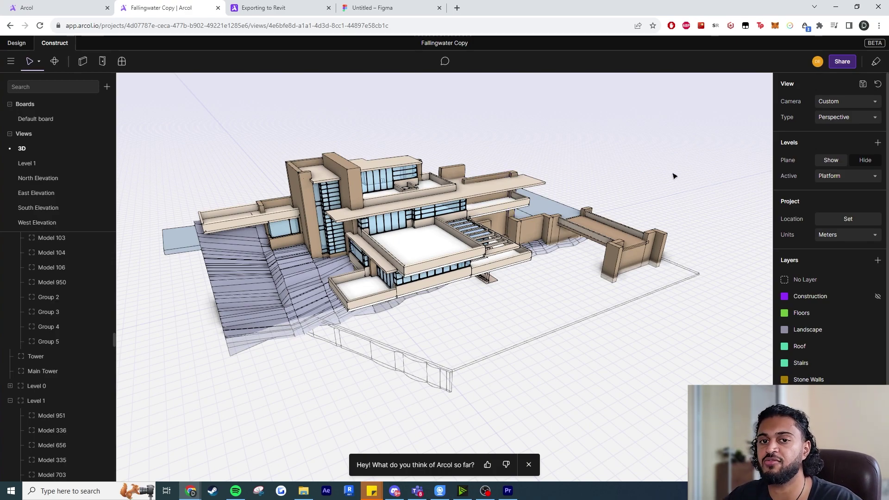
{"action": "left_click", "coordinate": [11, 61]}
{"action": "mouse_move", "coordinate": [28, 101]}
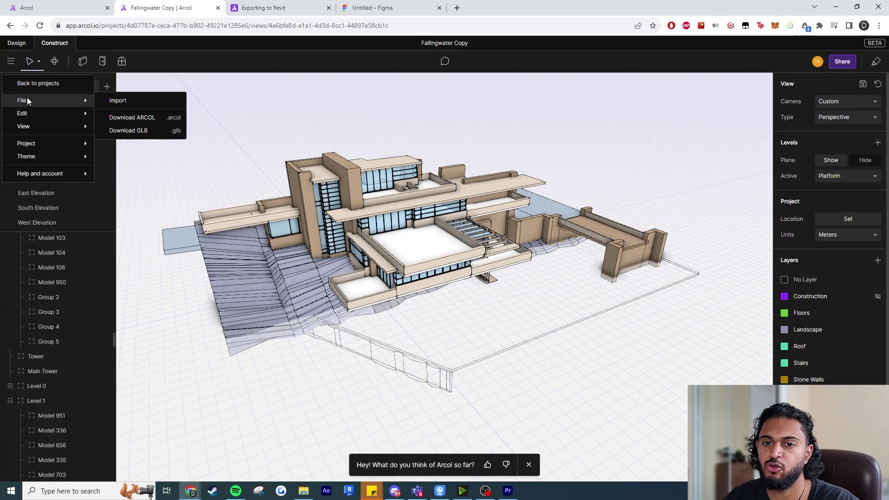
{"action": "left_click", "coordinate": [287, 128]}
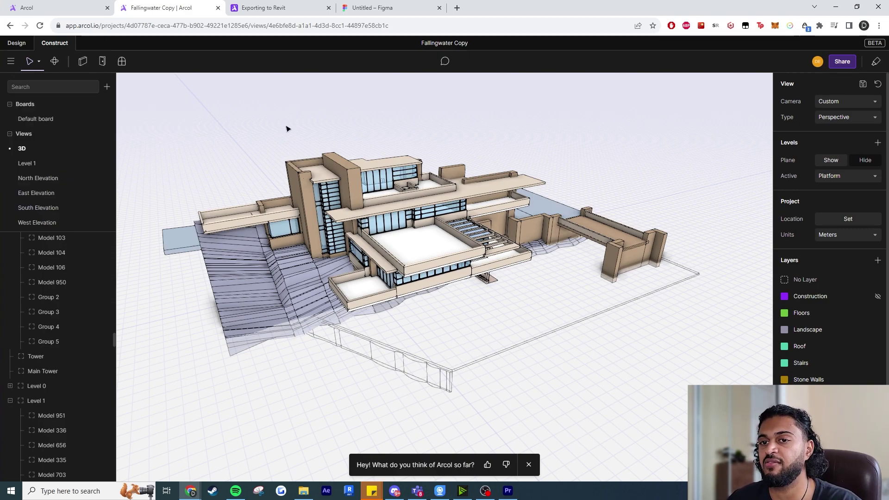
{"action": "key", "text": "ctrl+Tab"}
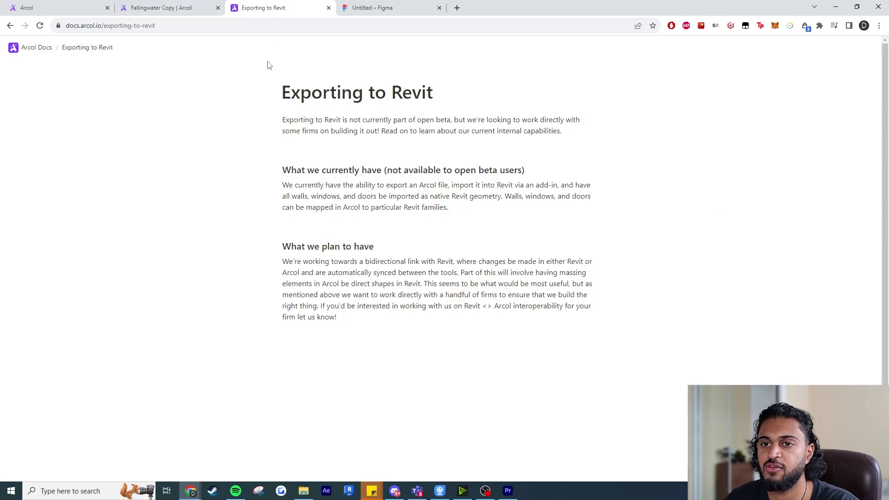
Step: Read the Exporting to Revit docs page, then go back to the Fallingwater Copy model
{"action": "left_click", "coordinate": [11, 26]}
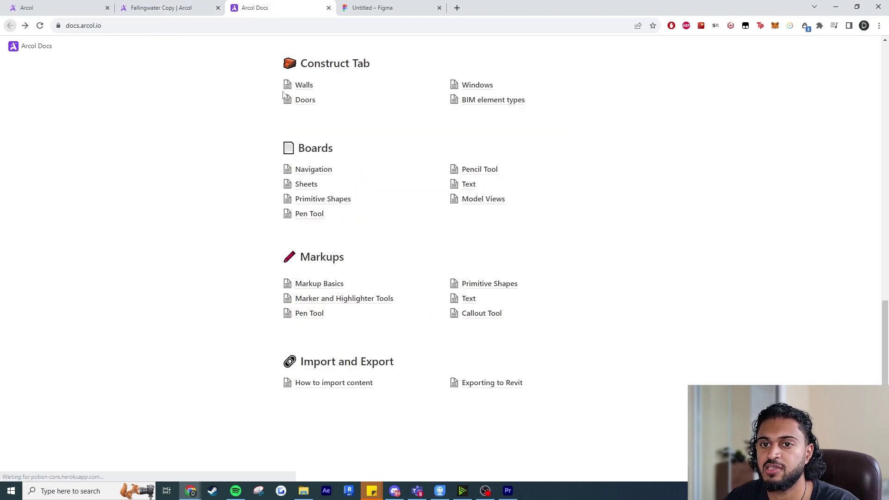
{"action": "left_click", "coordinate": [477, 392]}
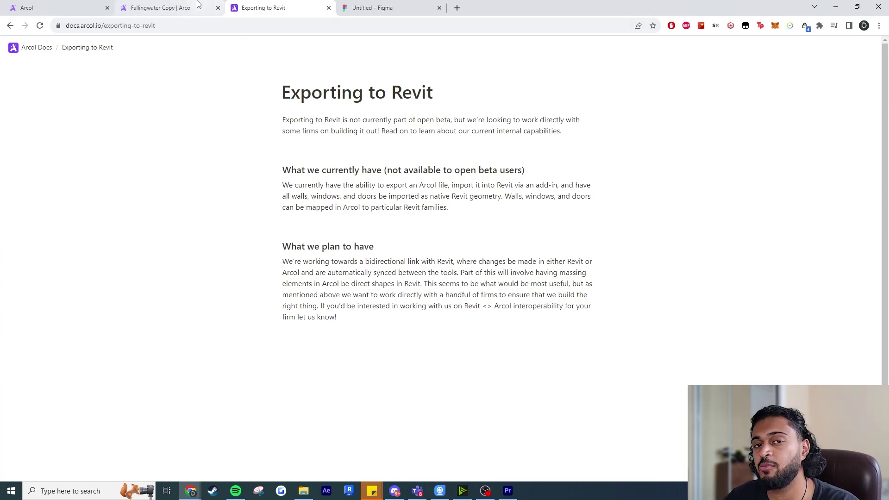
{"action": "left_click", "coordinate": [197, 4]}
{"action": "middle_click_drag", "start_coordinate": [589, 328], "coordinate": [576, 329]}
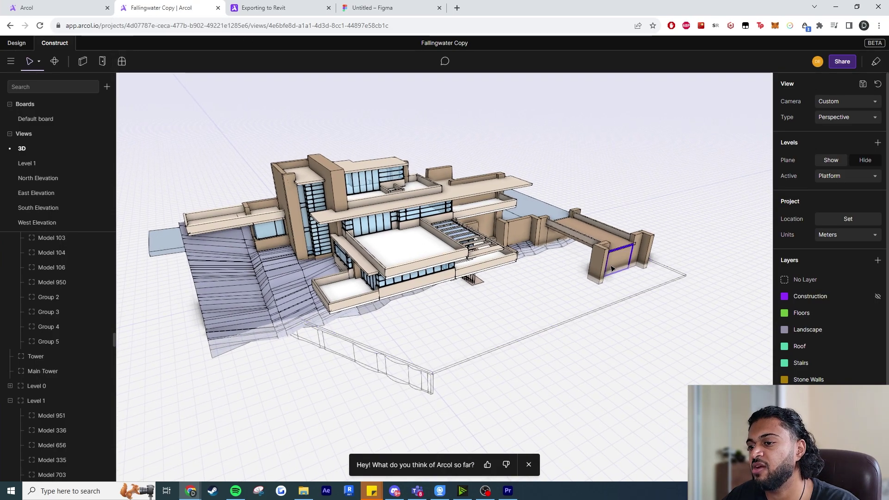
Step: Draw a new 2.40m-high, 0.20m-thick Standard Wall on the ground in front of the house
{"action": "left_click", "coordinate": [631, 243]}
{"action": "left_click", "coordinate": [676, 197]}
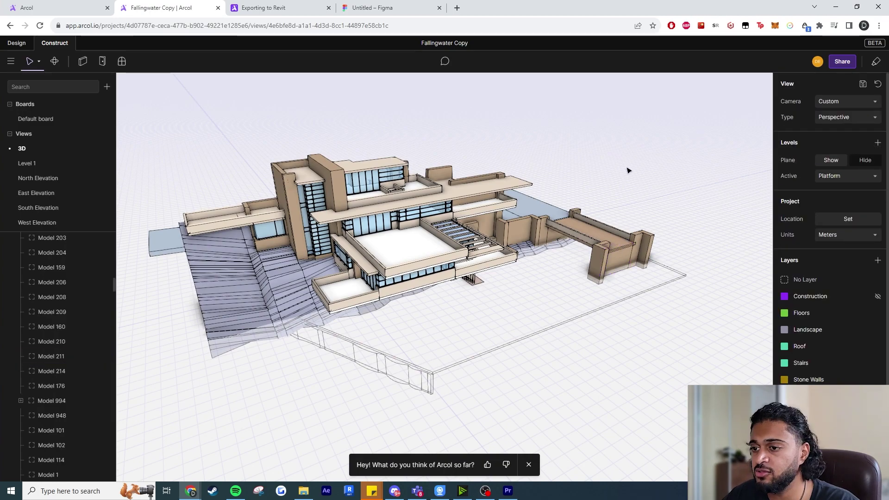
{"action": "left_click", "coordinate": [83, 61]}
{"action": "left_click", "coordinate": [474, 411]}
{"action": "left_click", "coordinate": [585, 373]}
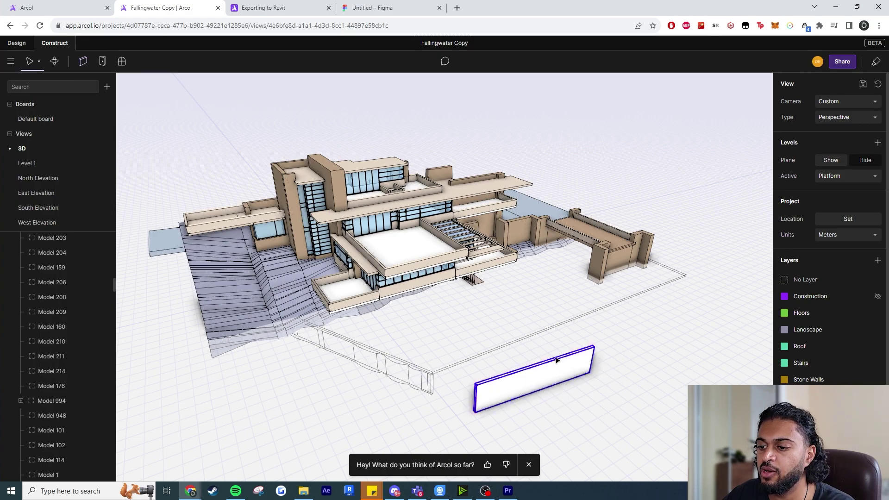
{"action": "left_click", "coordinate": [554, 371]}
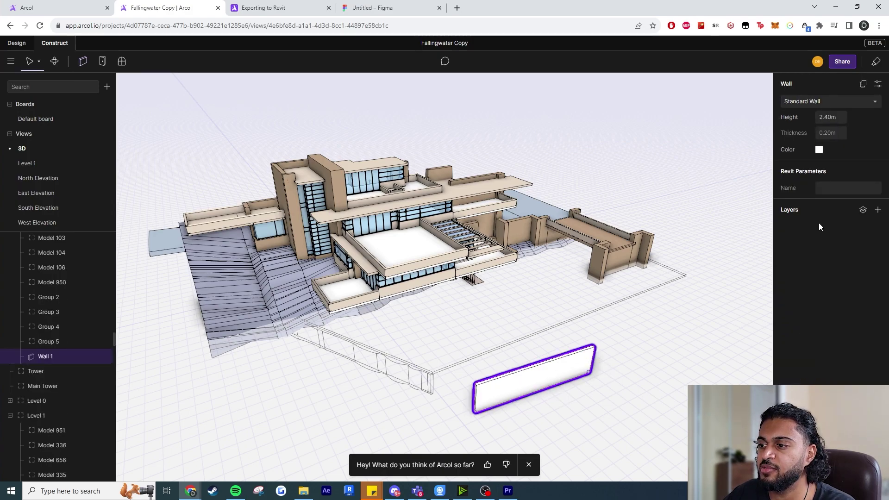
{"action": "left_click", "coordinate": [684, 366]}
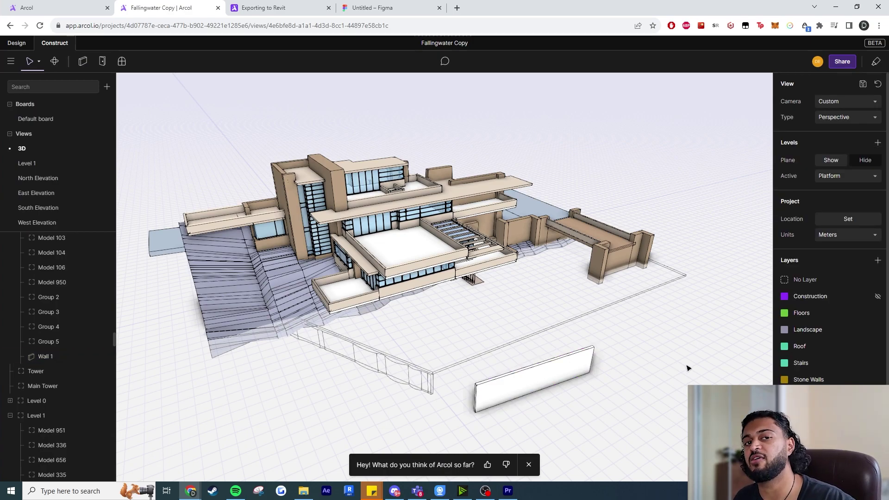